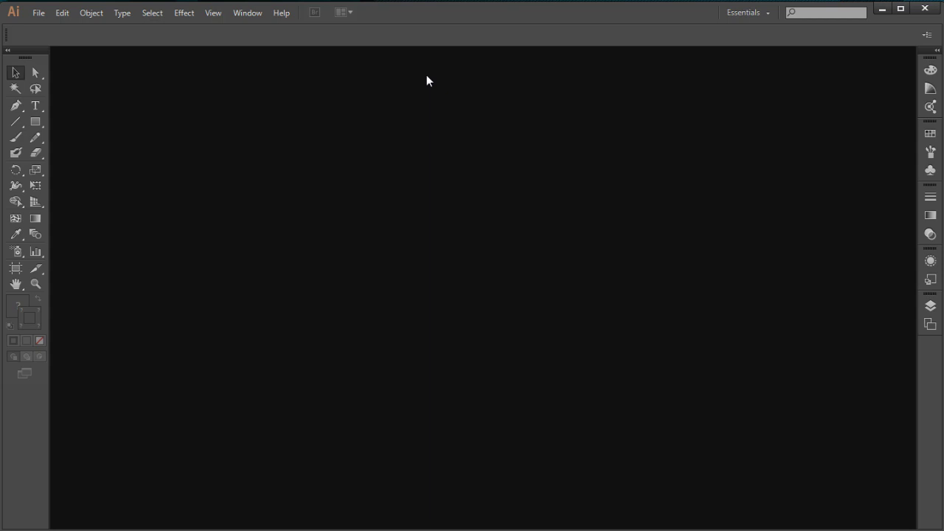
Step: Start a new RGB document, Untitled-1, at the 500 × 500 pt size with File > New
left_click(38, 12)
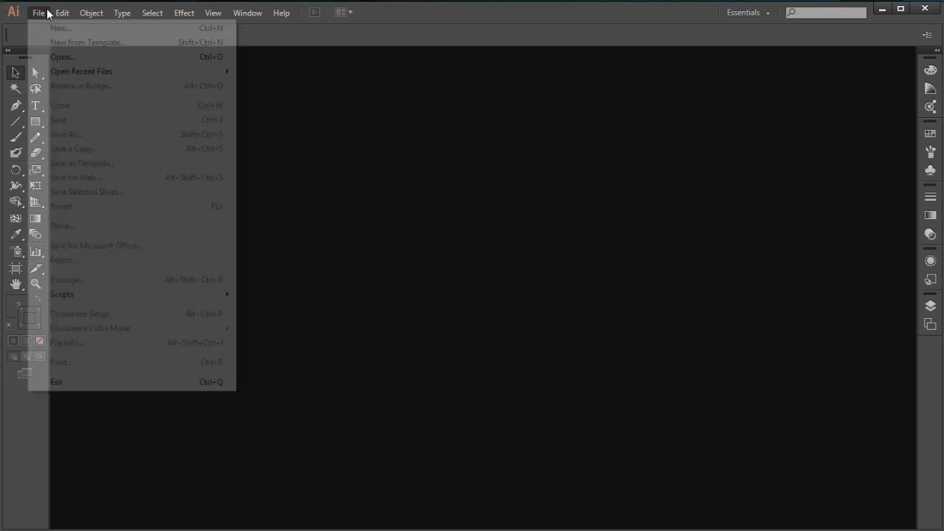
left_click(59, 30)
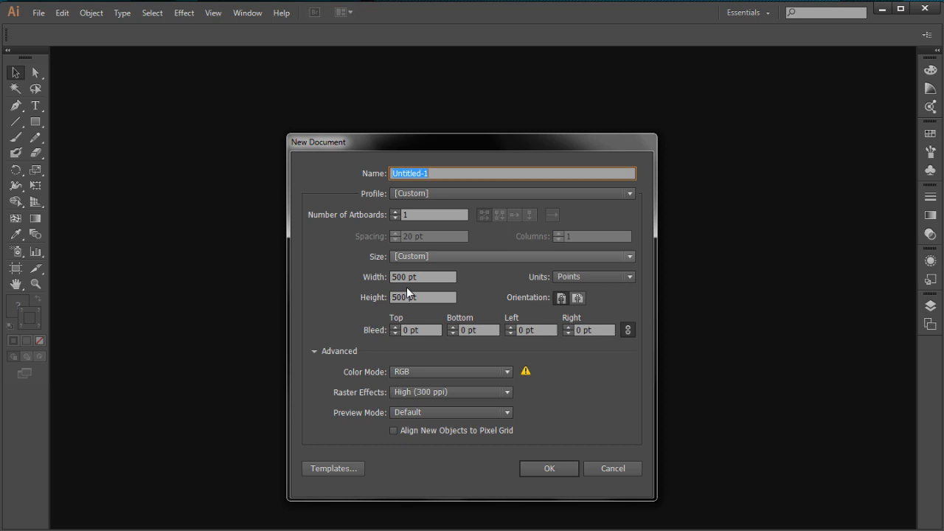
left_click(547, 467)
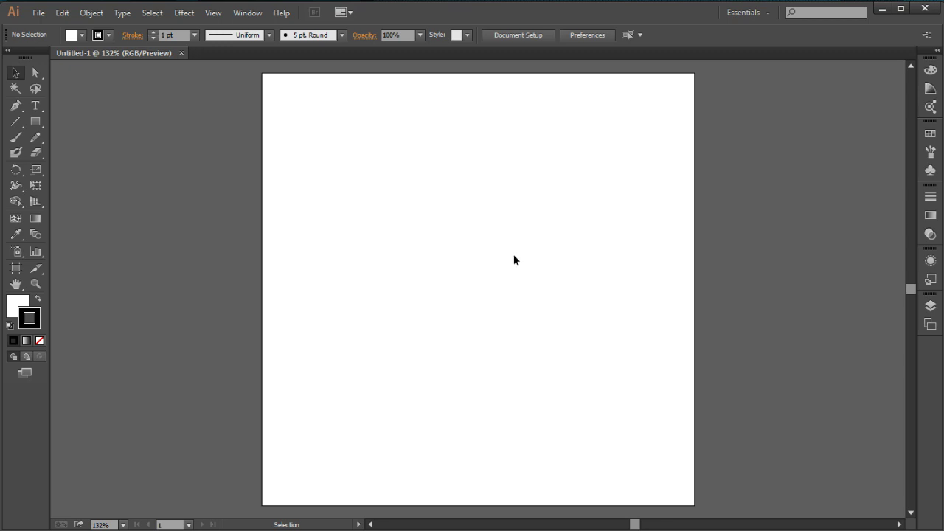
Step: Create a rectangle of exactly 1500 × 500 pt after undoing a roughly drawn one
key("m")
mouse_move(316, 134)
left_mouse_down()
mouse_move(431, 234)
mouse_move(620, 337)
mouse_move(668, 300)
left_mouse_up()
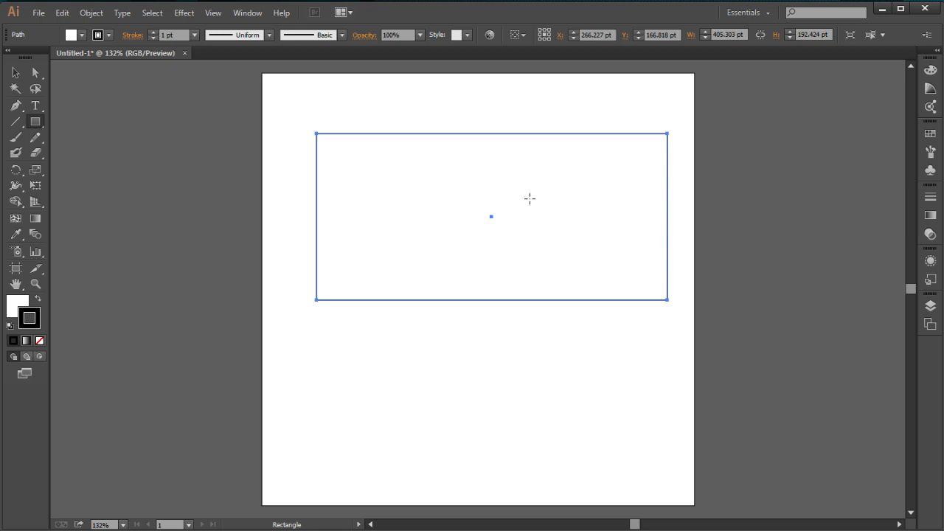
key("ctrl+z")
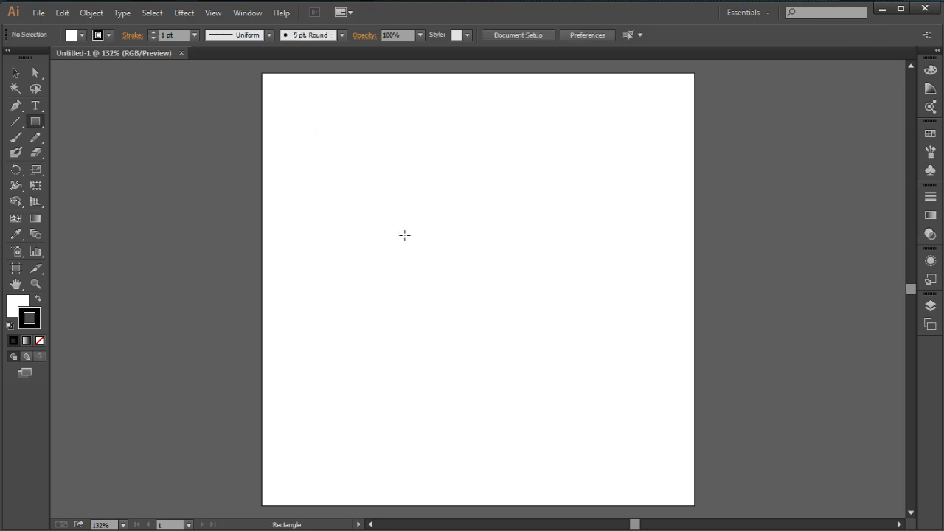
left_click(404, 235)
type("1500")
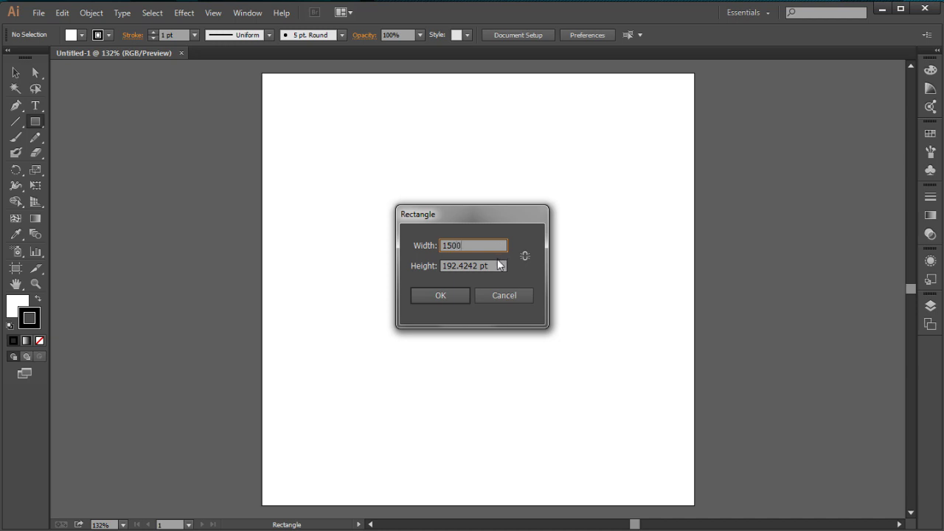
key("Tab")
type("5")
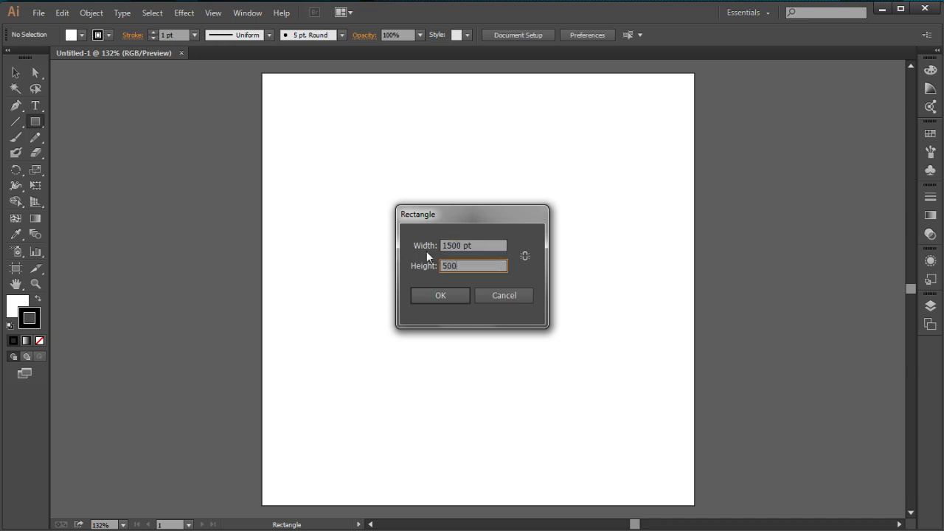
type("00")
left_click(453, 298)
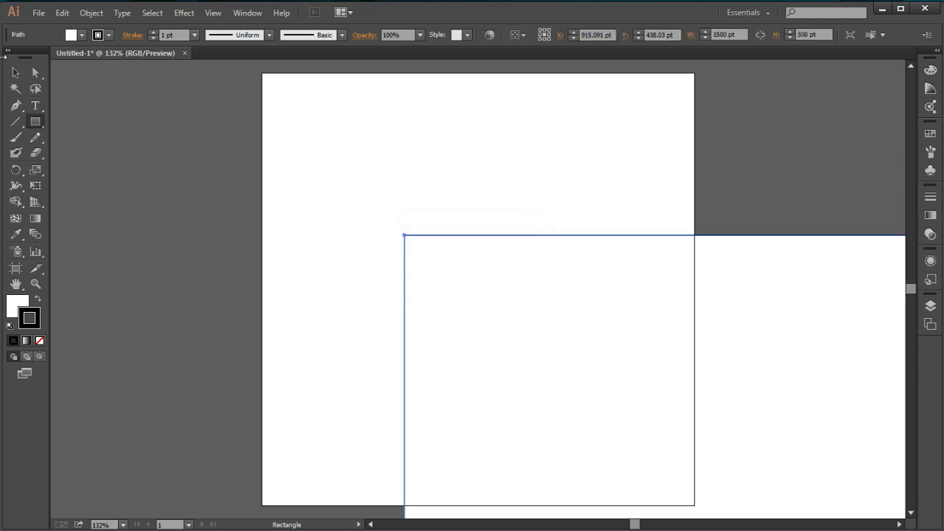
Step: Scale the rectangle down proportionally so it fits the artboard's upper half
left_click(15, 73)
key("ctrl+minus")
key("ctrl+minus")
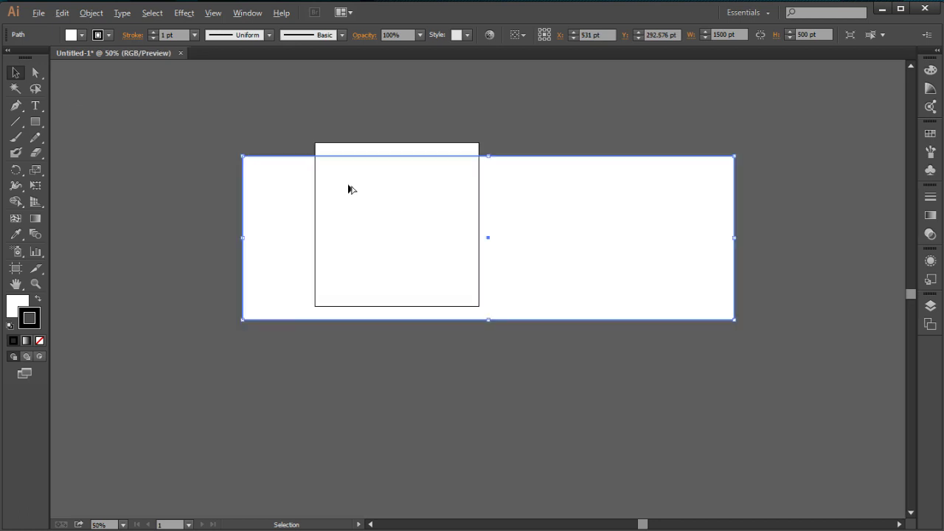
left_click_drag(811, 140, 631, 156)
key("ctrl+plus")
key("ctrl+plus")
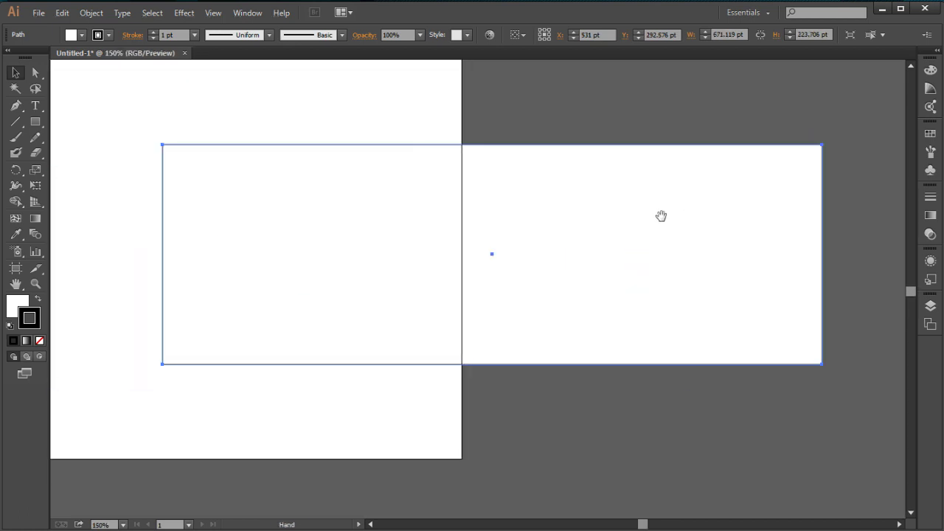
key("ctrl+minus")
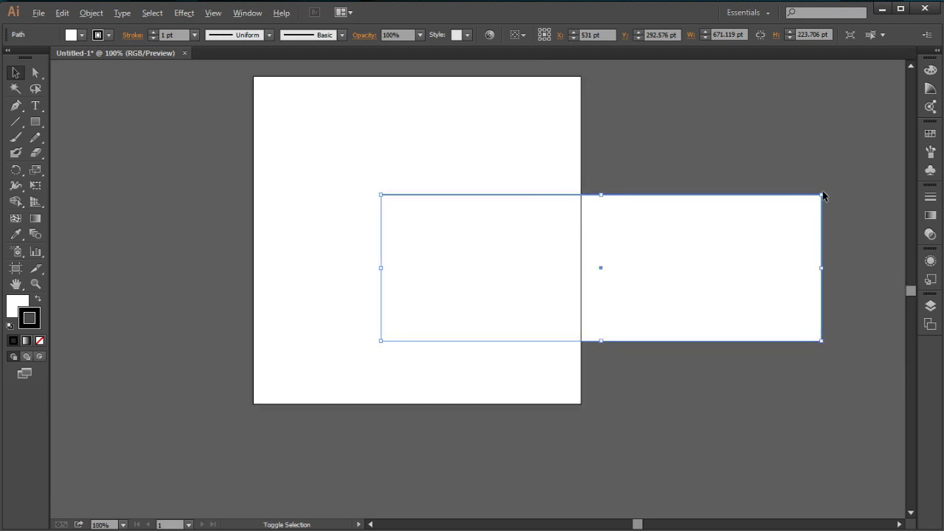
left_click_drag(821, 195, 516, 190)
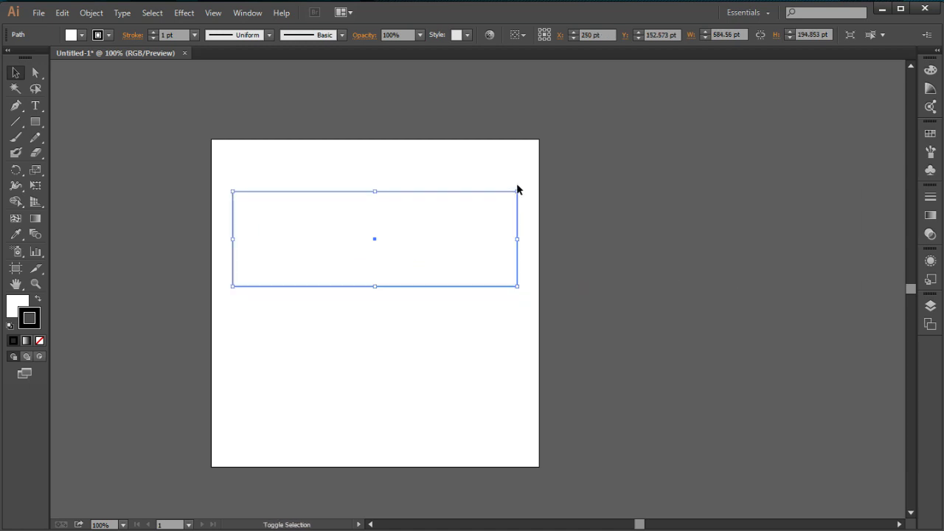
Step: Delete the old rectangle, draw a larger one across the artboard, and select it
scroll(590, 228, "up", 1)
left_click_drag(590, 224, 772, 218)
key("Delete")
key("m")
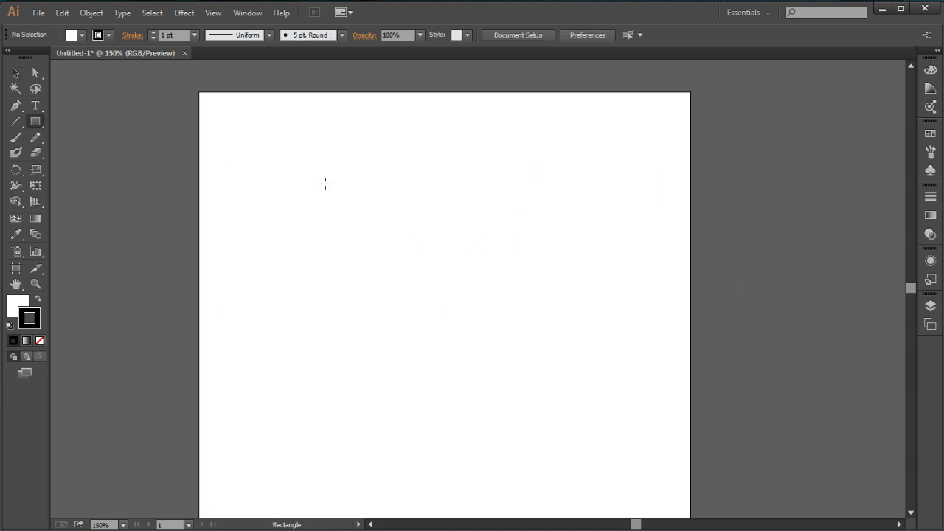
mouse_move(218, 133)
left_mouse_down()
mouse_move(679, 394)
mouse_move(718, 400)
mouse_move(703, 379)
mouse_move(647, 386)
left_mouse_up()
key("v")
key("ctrl+shift+a")
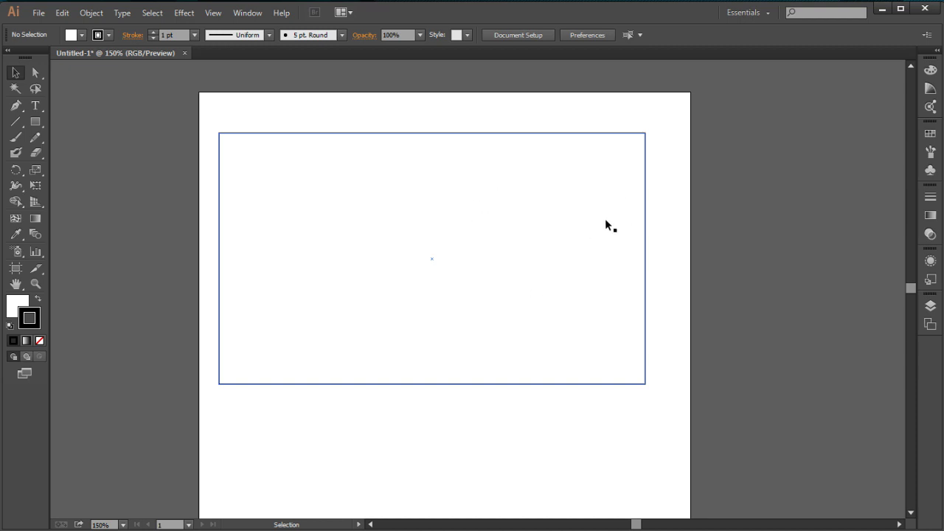
left_click_drag(557, 132, 565, 130)
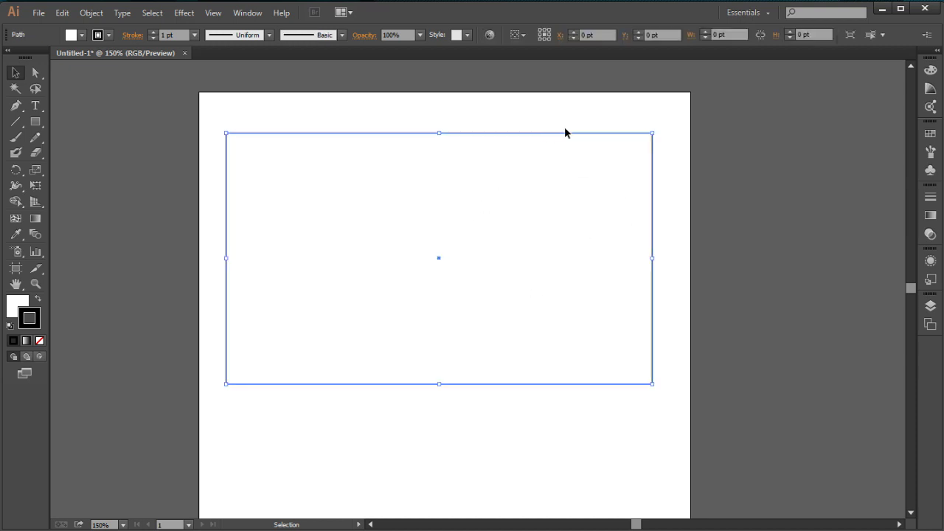
left_click_drag(664, 117, 209, 444)
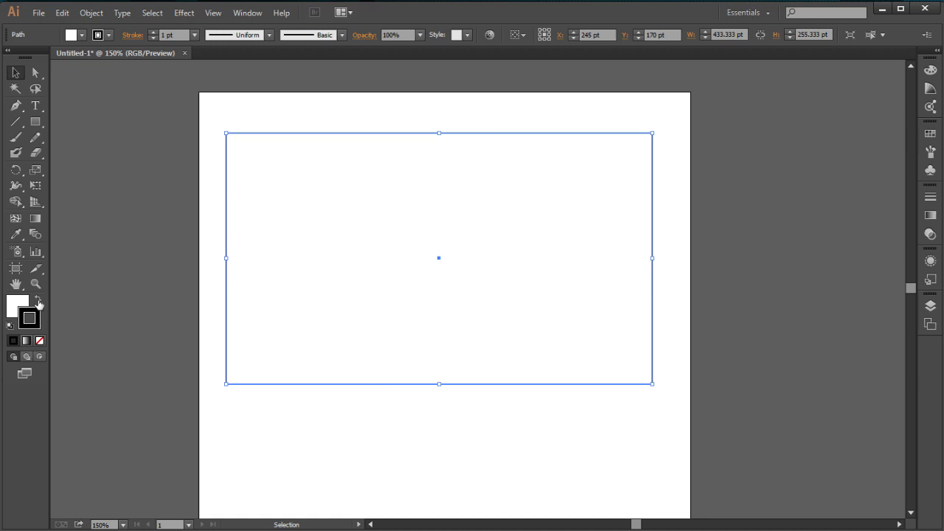
Step: Give the rectangle no stroke and a dark blue #213066 fill
left_click(39, 340)
left_click(12, 340)
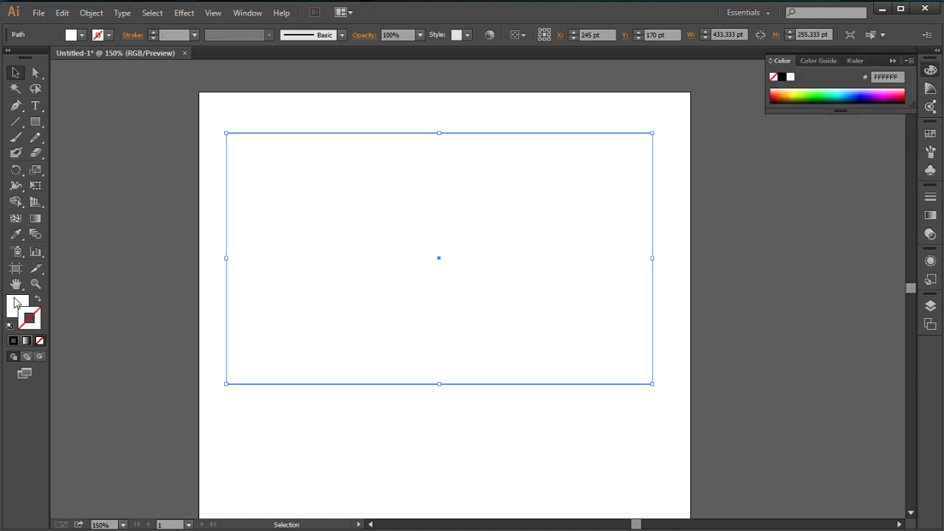
double_click(16, 304)
left_click(486, 259)
left_click(391, 310)
left_click(411, 300)
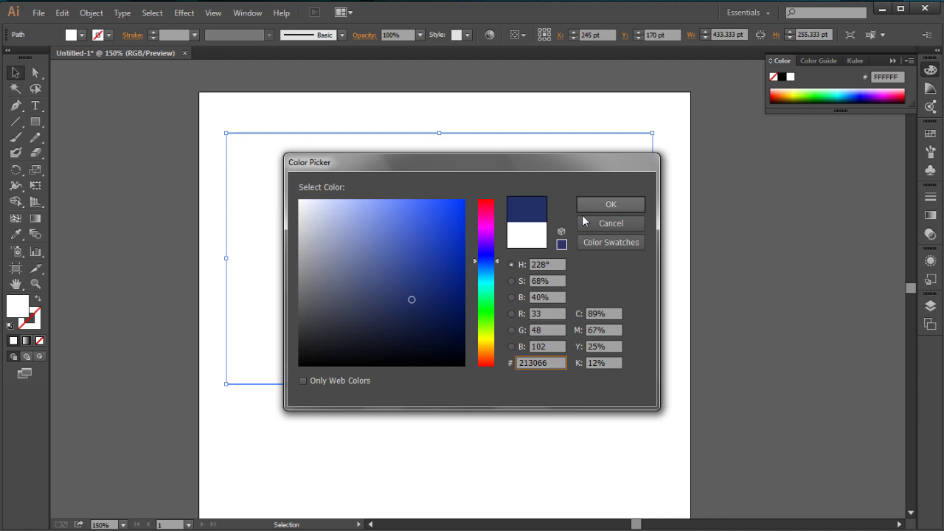
left_click(620, 209)
left_click(686, 246)
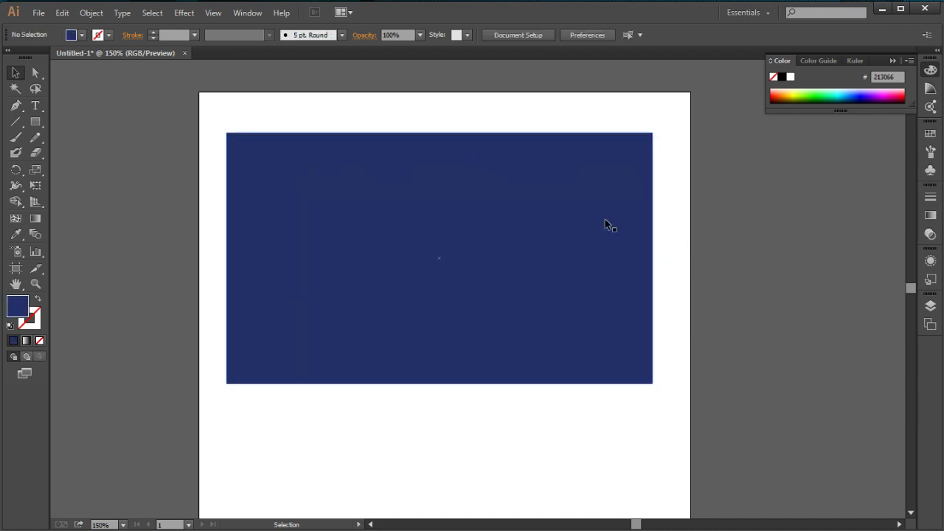
left_click_drag(223, 120, 664, 398)
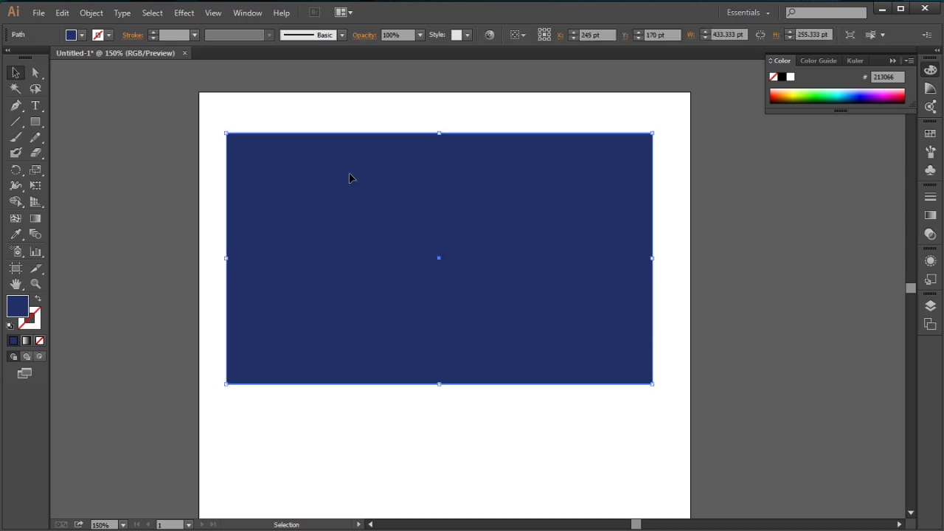
Step: Add a gradient mesh point in the rectangle's upper right and colour it cyan #00FFFF
key("u")
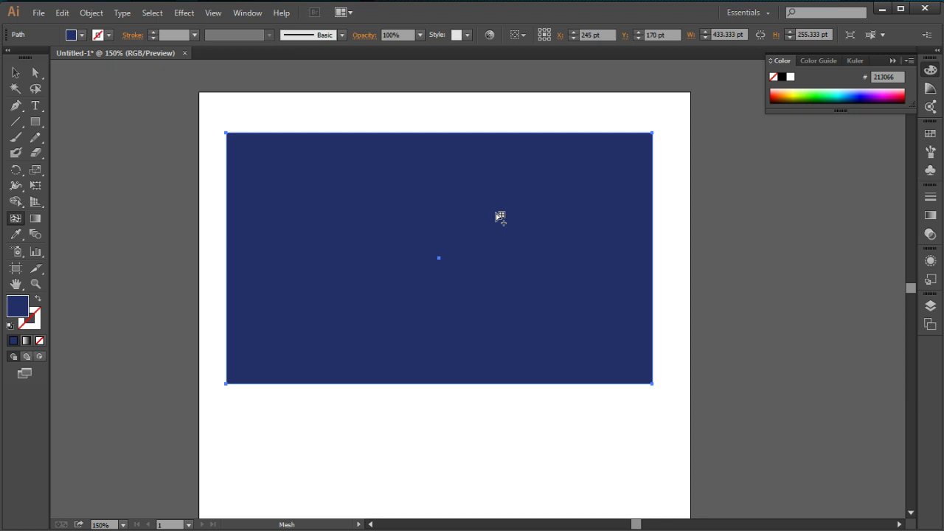
left_click(543, 221)
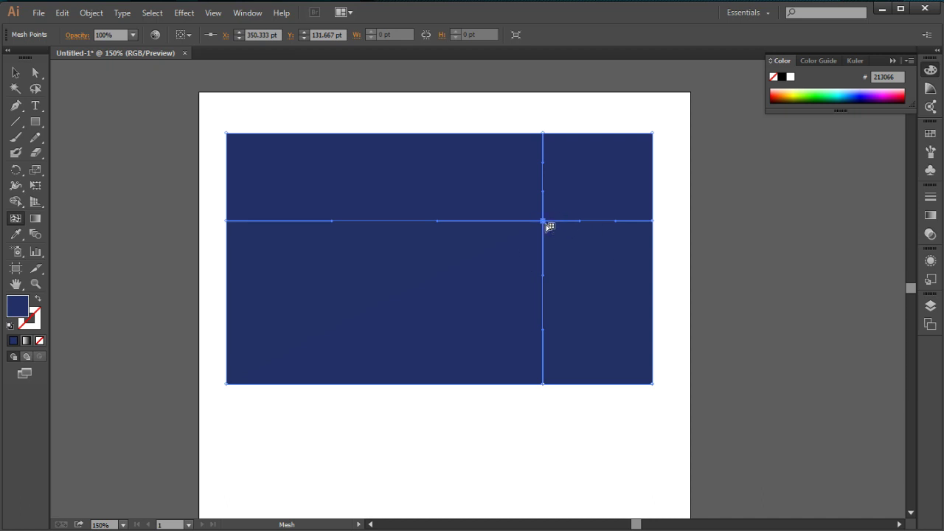
double_click(15, 308)
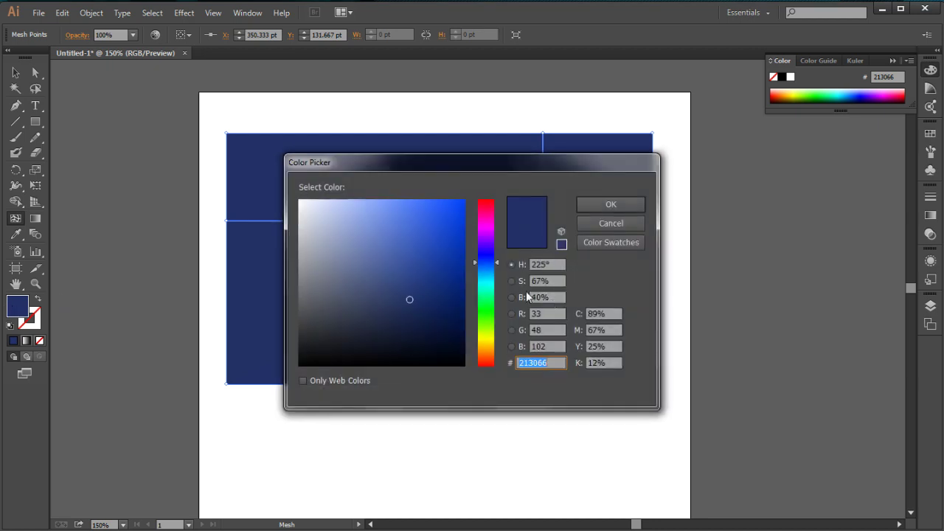
left_click(485, 279)
left_click(463, 201)
left_click(611, 205)
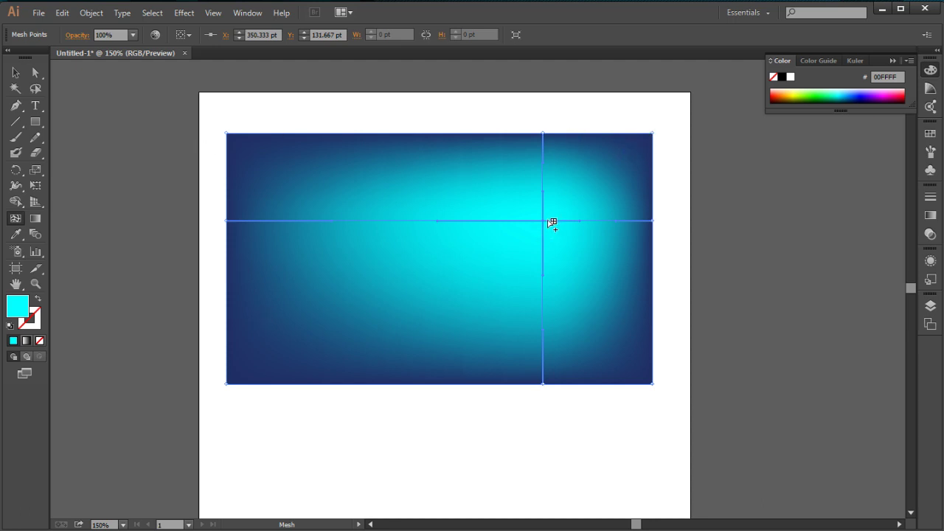
Step: Move the cyan mesh point left and bend its curves to spread the glow
left_click_drag(544, 220, 362, 189)
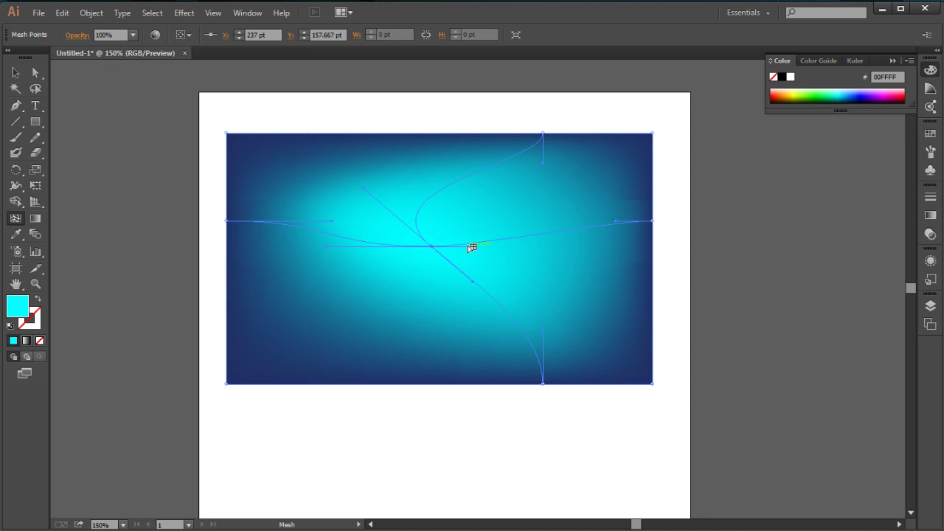
left_click_drag(469, 247, 590, 310)
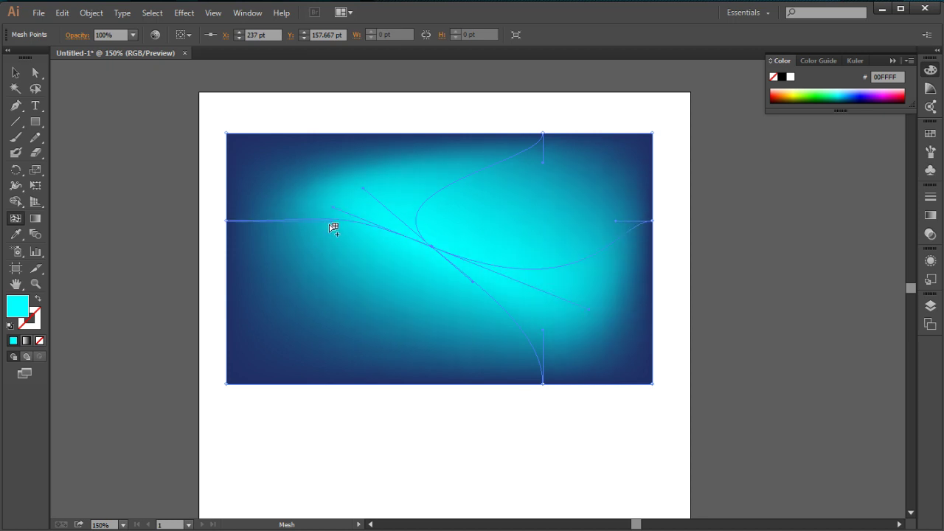
left_click_drag(333, 228, 540, 289)
left_click_drag(593, 308, 565, 315)
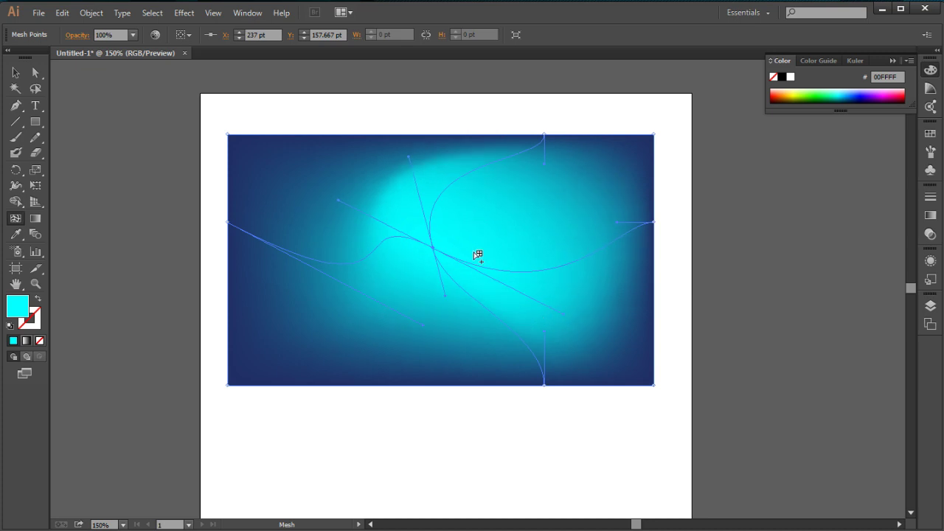
Step: Select the gradient-mesh background and add a new mesh point in its upper left
scroll(548, 301, "up", 1)
key("v")
left_click(746, 312)
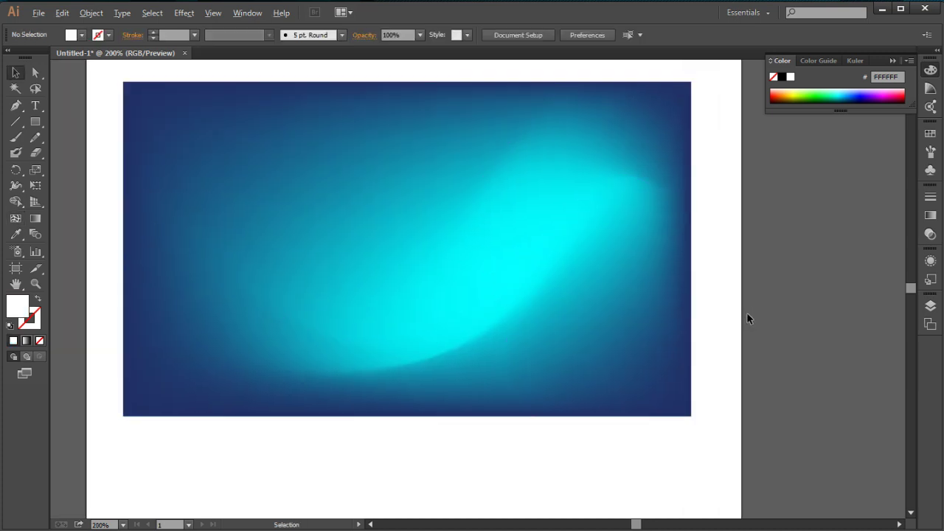
scroll(746, 312, "down", 2)
scroll(747, 312, "up", 2)
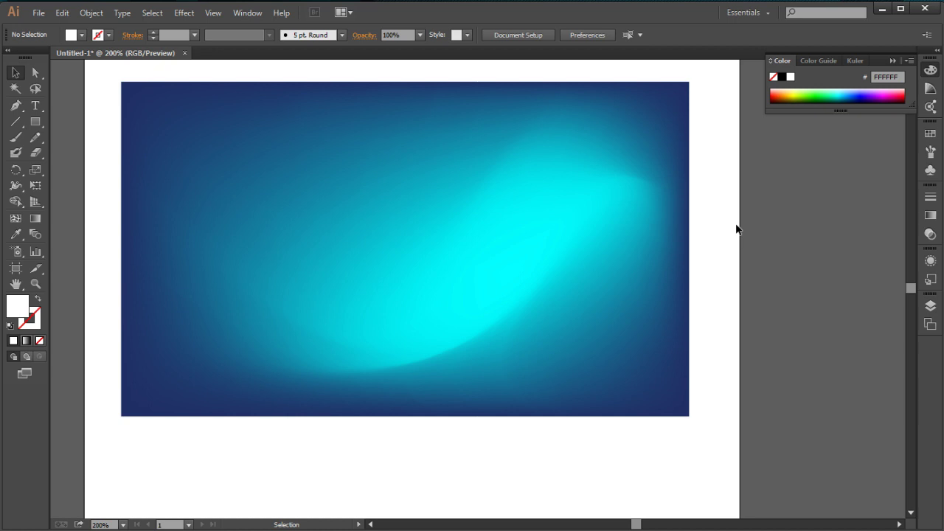
left_click(666, 246)
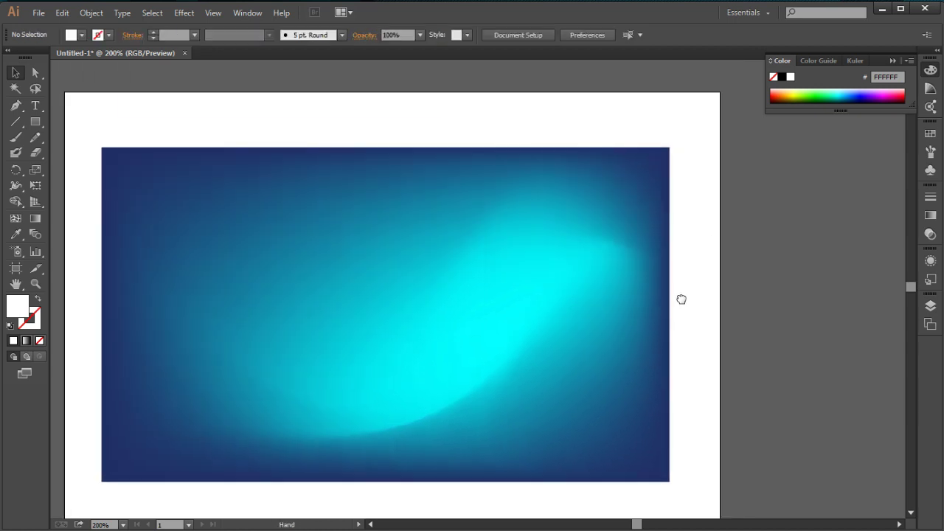
key("u")
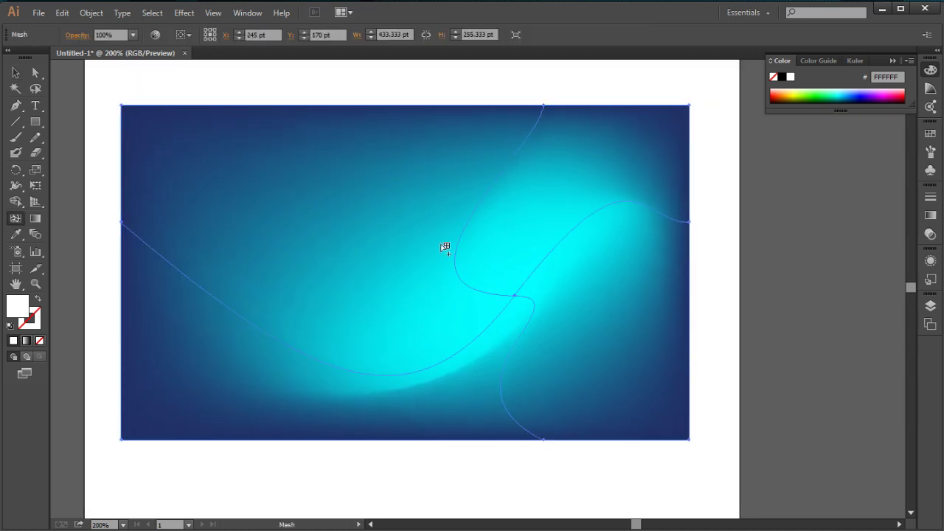
left_click(310, 199)
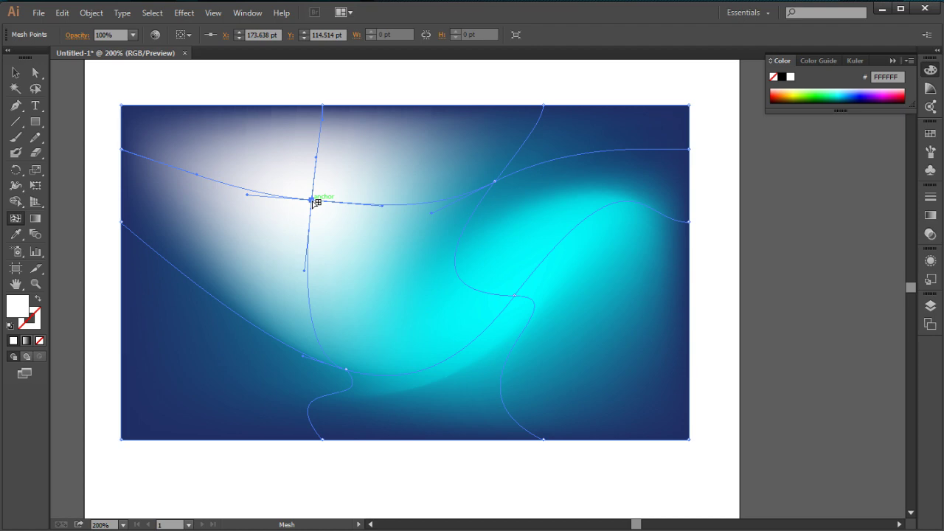
Step: Colour the new upper-left point a saturated hue and rotate its curves to widen the glow
double_click(16, 309)
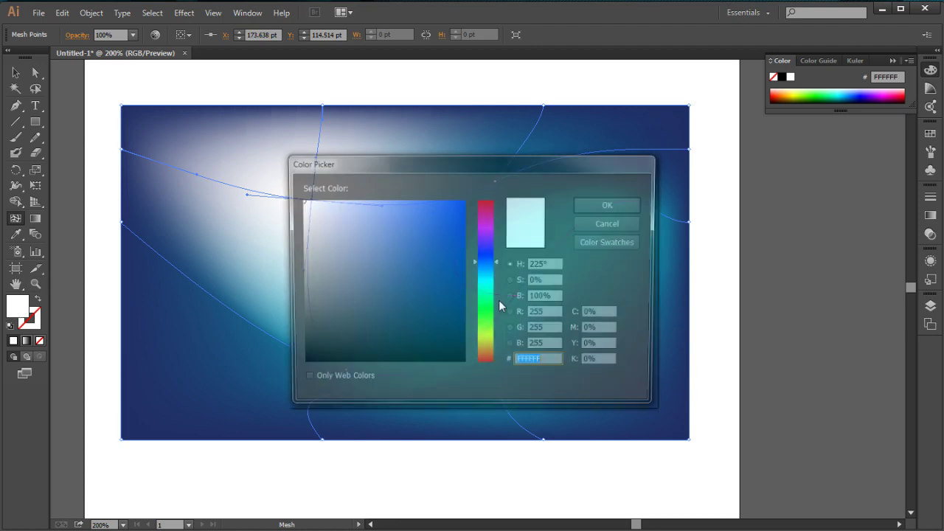
left_click_drag(488, 290, 484, 238)
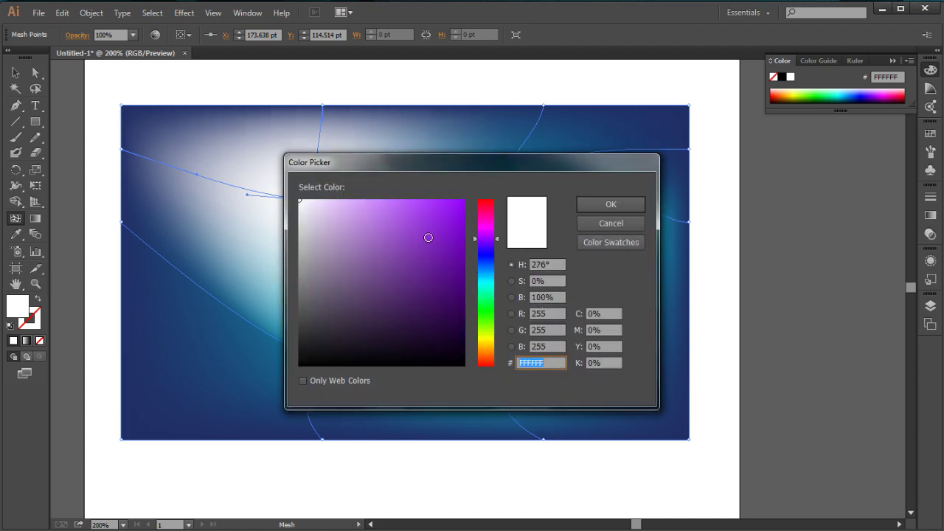
left_click(464, 200)
left_click(611, 204)
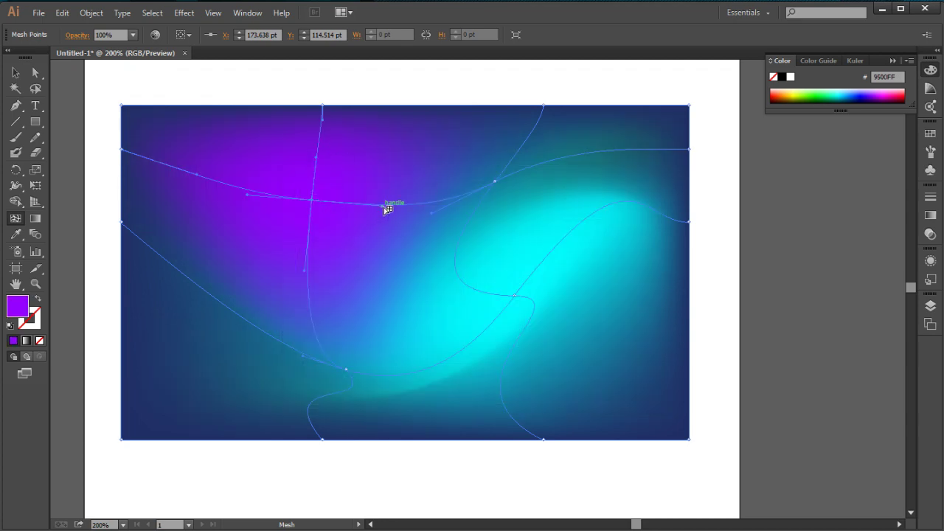
left_click_drag(384, 206, 333, 129)
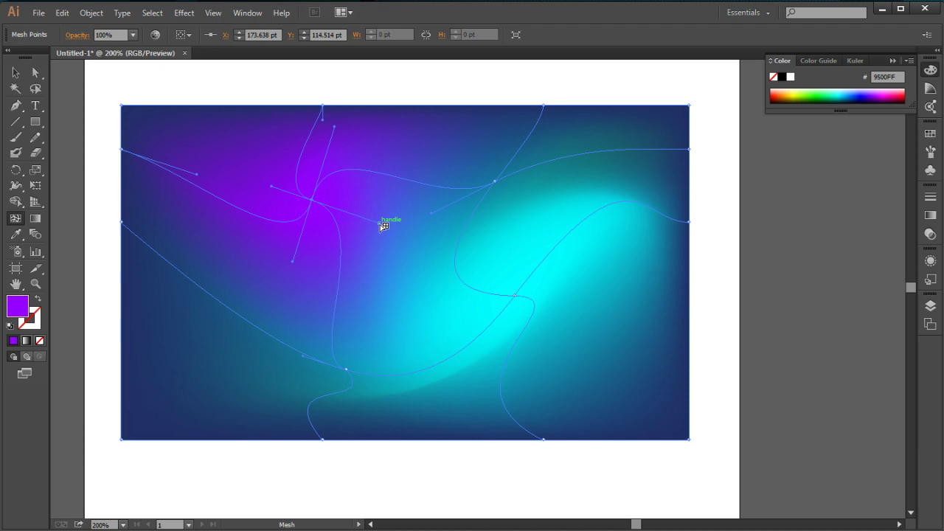
left_click_drag(386, 221, 403, 245)
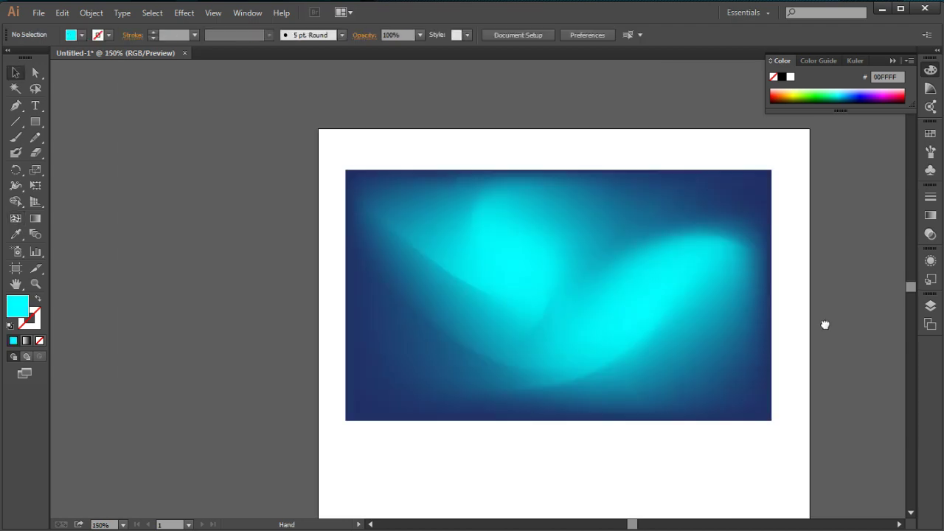
left_click_drag(824, 322, 750, 307)
scroll(745, 310, "up", 2)
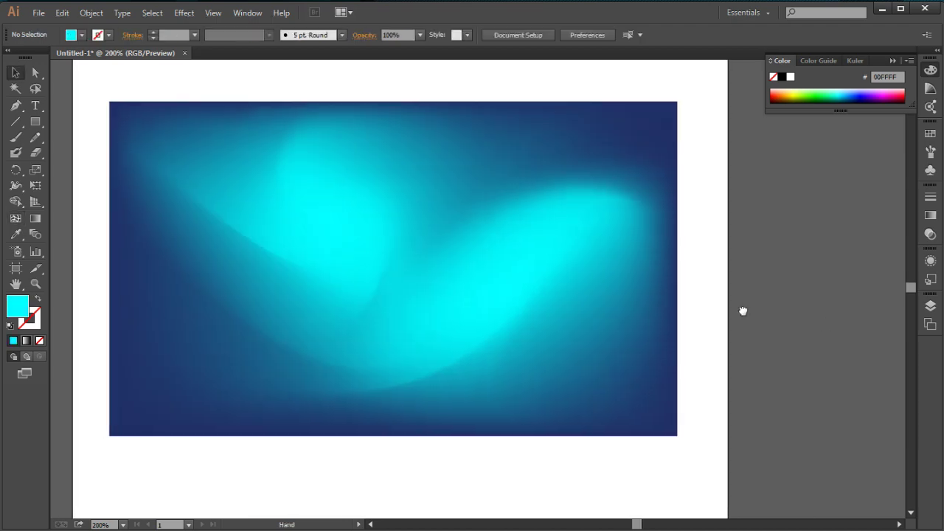
Step: Create a new 1500 × 500 pt rectangle with the Rectangle tool
scroll(809, 336, "down", 1)
scroll(808, 336, "up", 1)
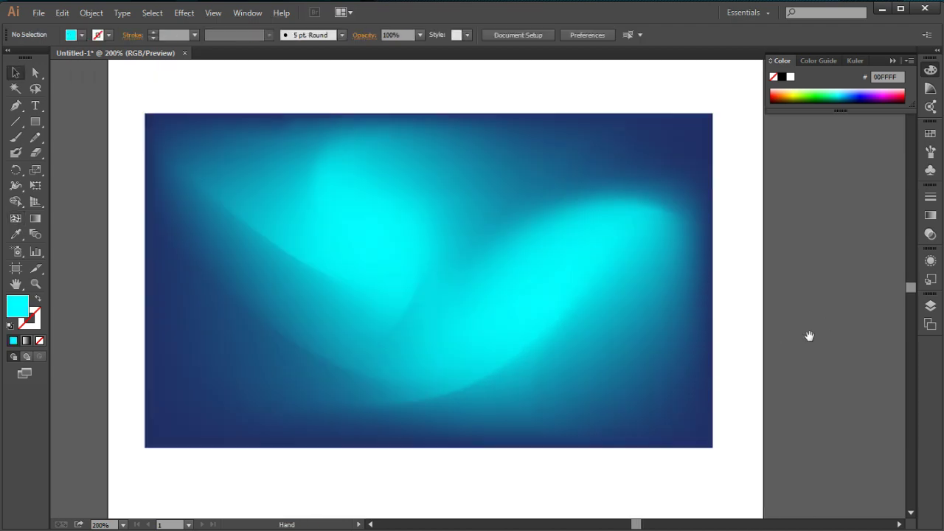
left_click_drag(809, 336, 764, 341)
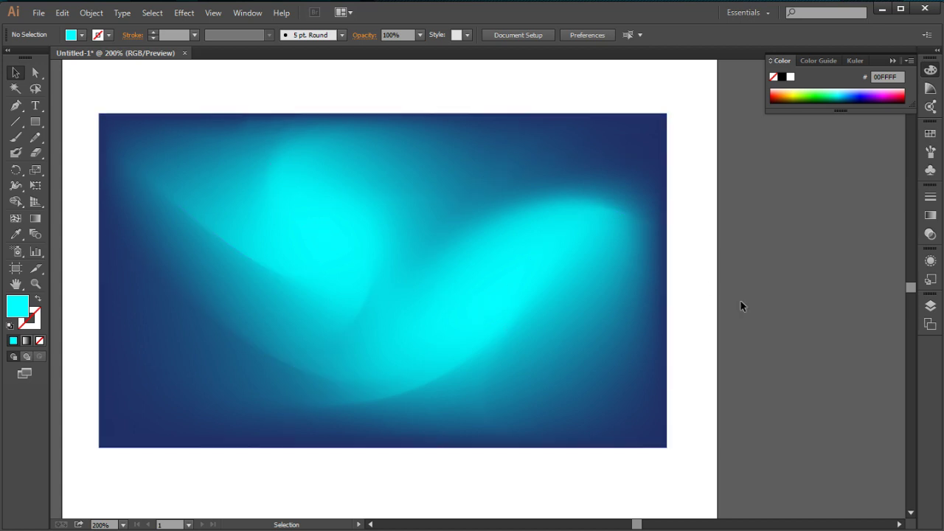
scroll(759, 305, "down", 1)
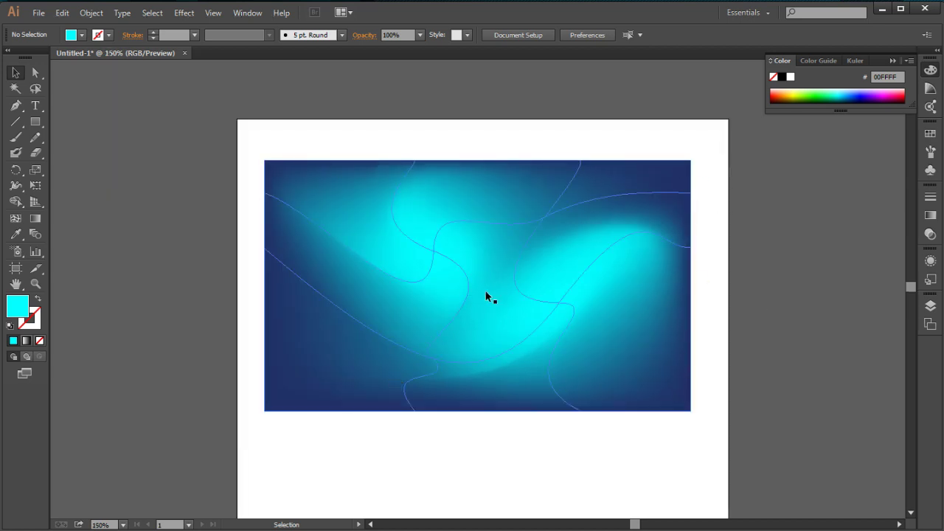
scroll(667, 318, "up", 1)
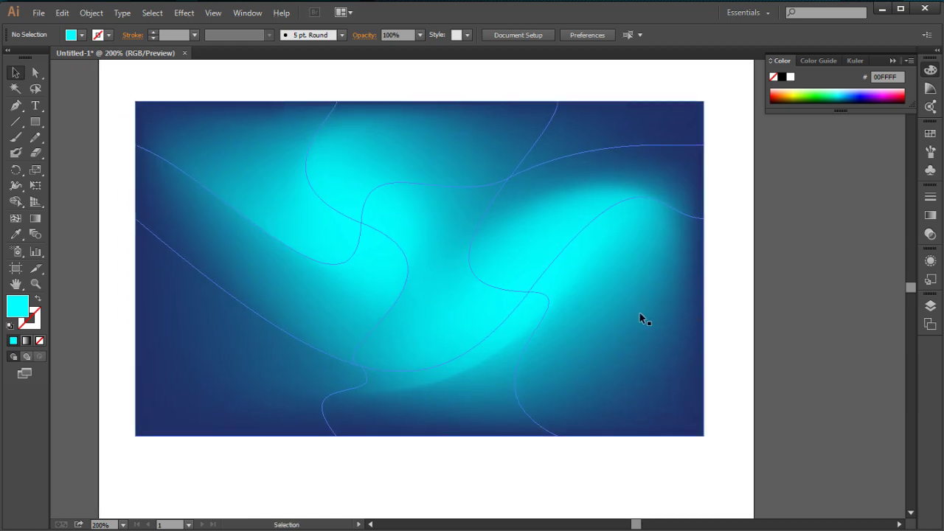
key("u")
scroll(438, 318, "down", 3)
scroll(434, 310, "up", 1)
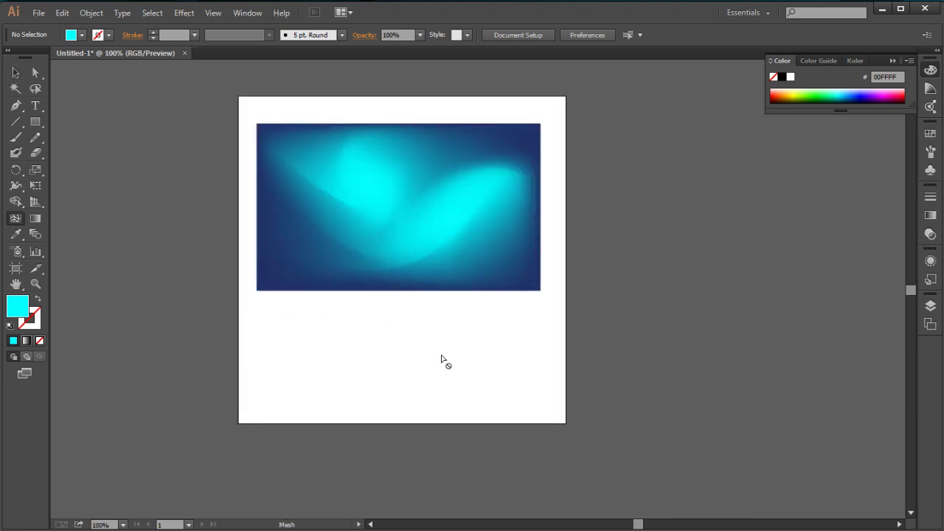
key("m")
left_click(402, 354)
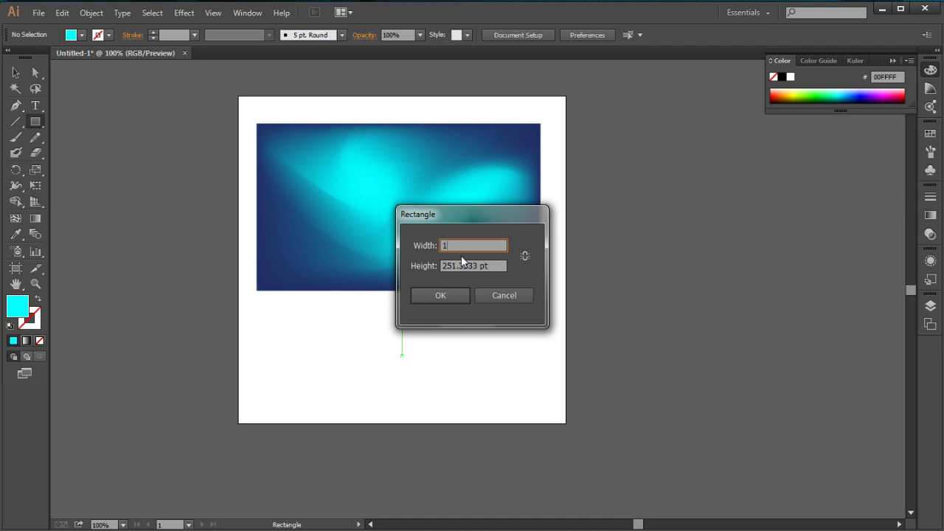
key("Tab")
key("BackSpace")
type("500")
left_click(442, 296)
Step: Move the new rectangle onto the artboard and scale it down to banner size
key("v")
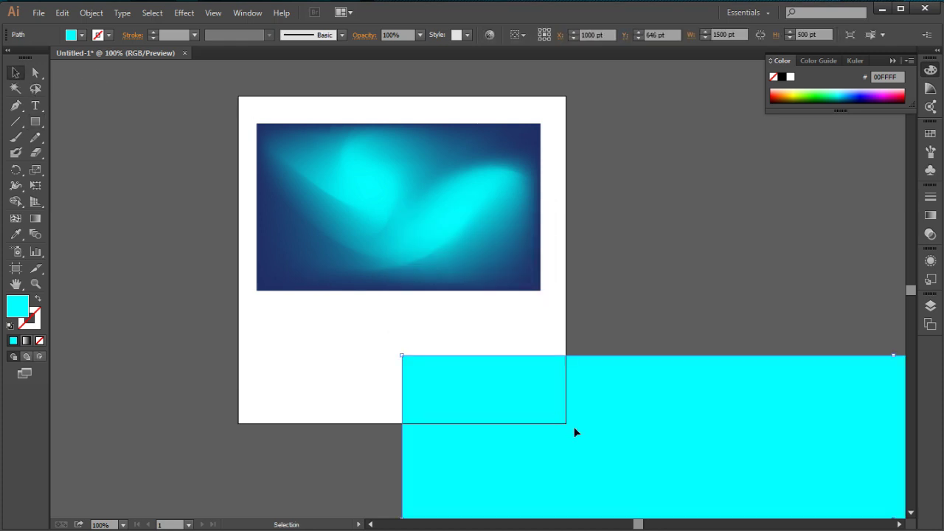
left_click_drag(636, 451, 340, 235)
scroll(598, 236, "down", 1)
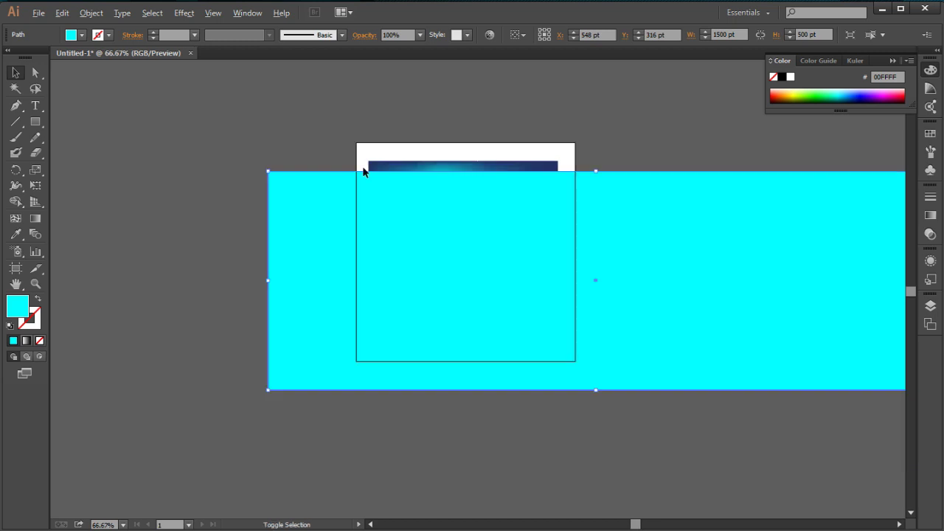
left_click_drag(268, 172, 606, 233)
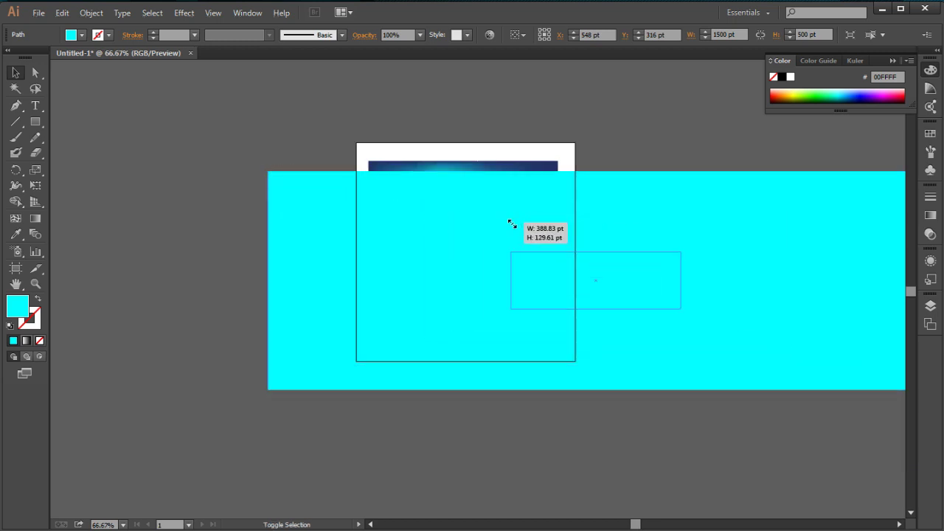
left_click_drag(512, 224, 517, 235)
key("ctrl+equal")
key("ctrl+equal")
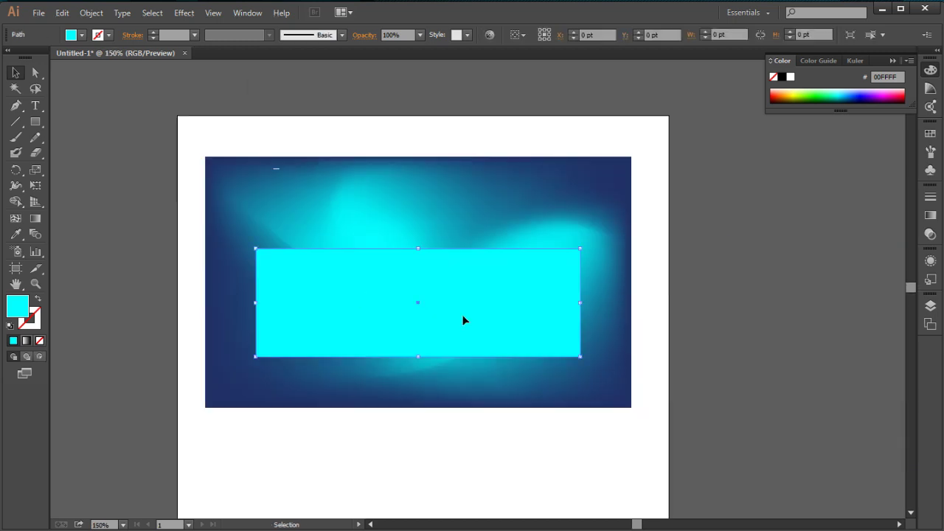
Step: Set the rectangle's fill to None and its stroke to red #F90D0D
left_click(39, 340)
double_click(37, 322)
left_click(487, 202)
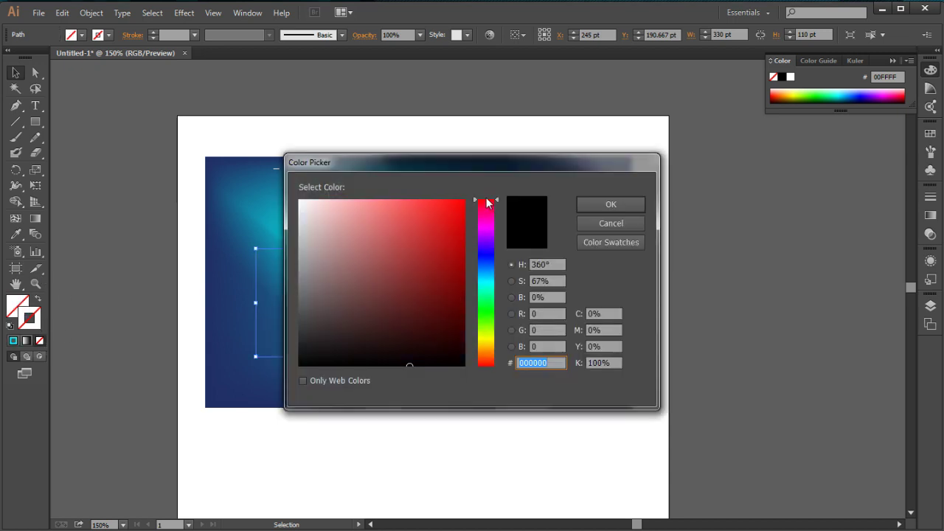
left_click(448, 206)
left_click(581, 207)
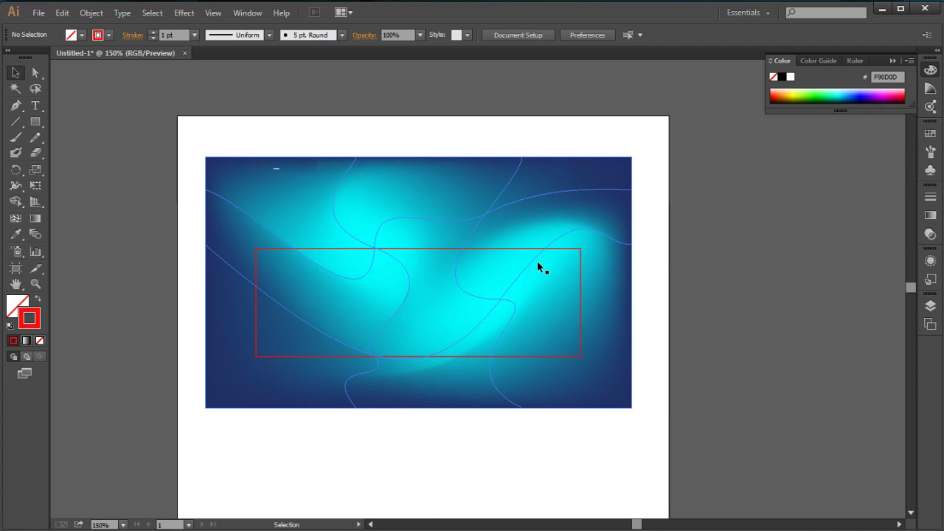
Step: Resize the red frame to about 300 × 100 pt and centre it on the banner
scroll(483, 358, "up", 2)
scroll(493, 354, "down", 1)
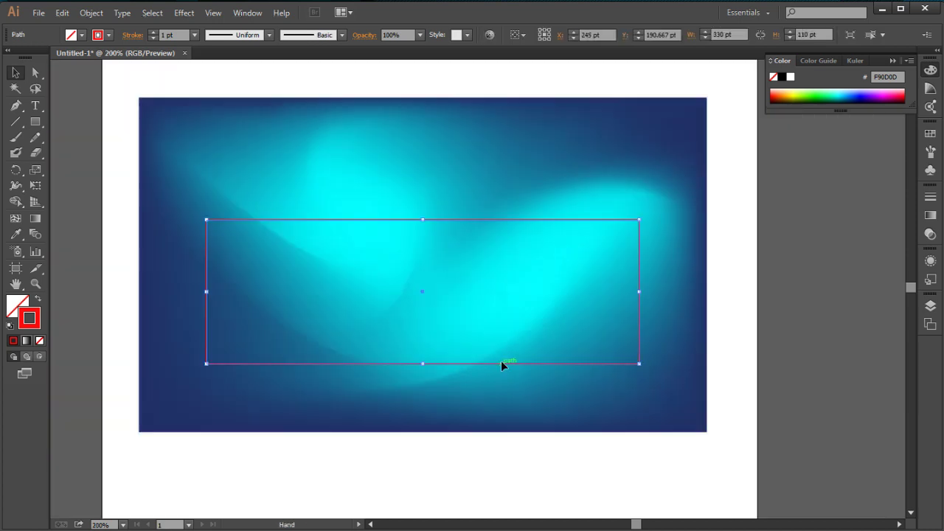
left_click_drag(512, 377, 529, 338)
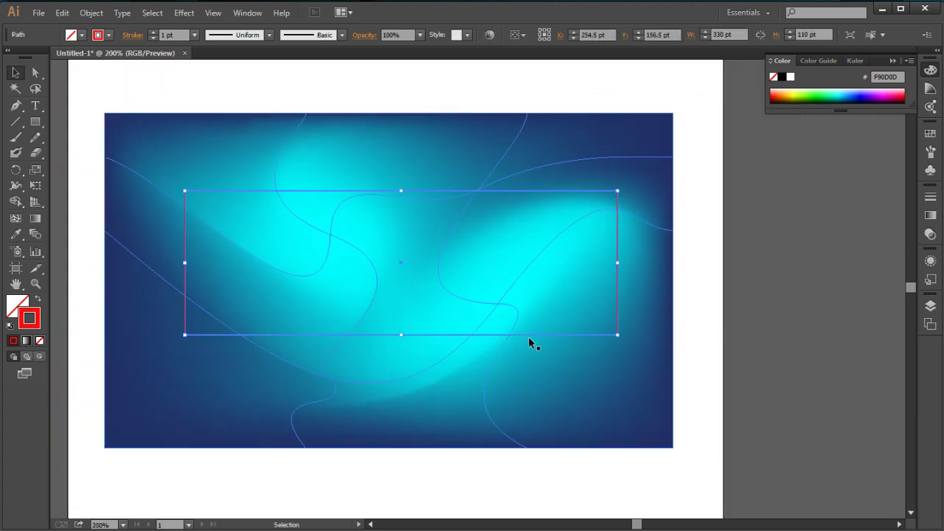
left_click(617, 190)
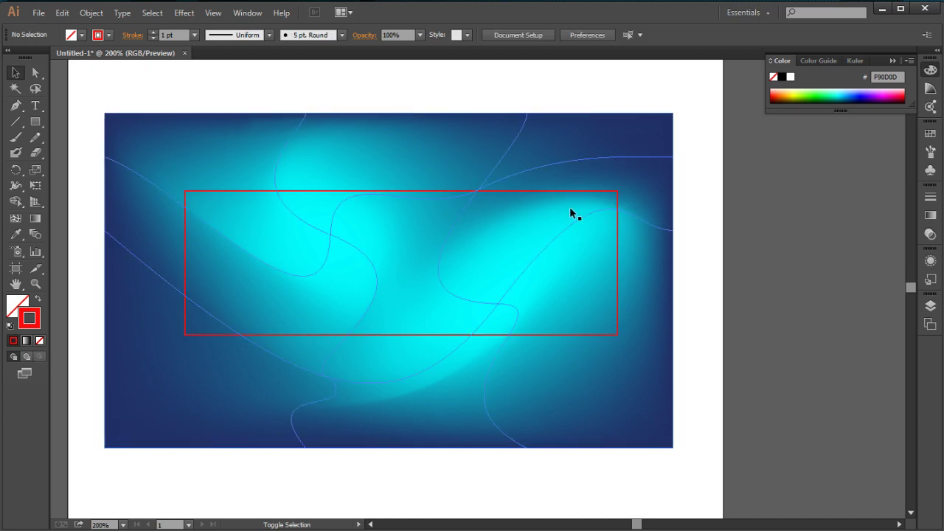
left_click(619, 190)
left_click_drag(620, 190, 560, 210)
left_click(713, 219)
scroll(714, 261, "down", 1)
scroll(714, 261, "up", 1)
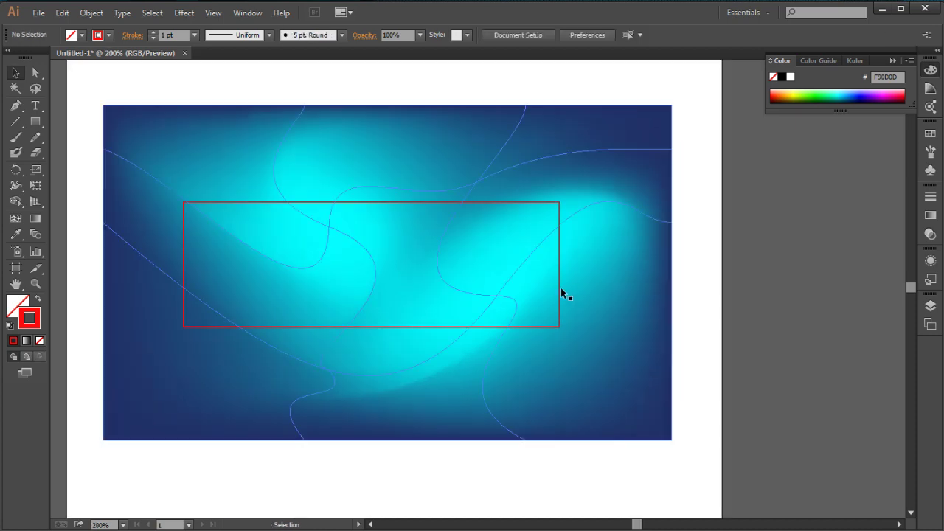
left_click_drag(560, 289, 576, 289)
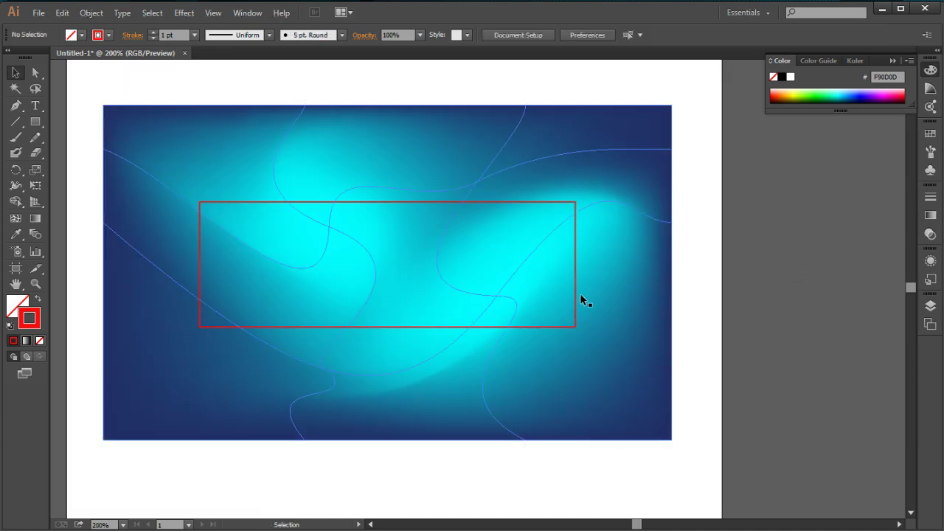
left_click(497, 299)
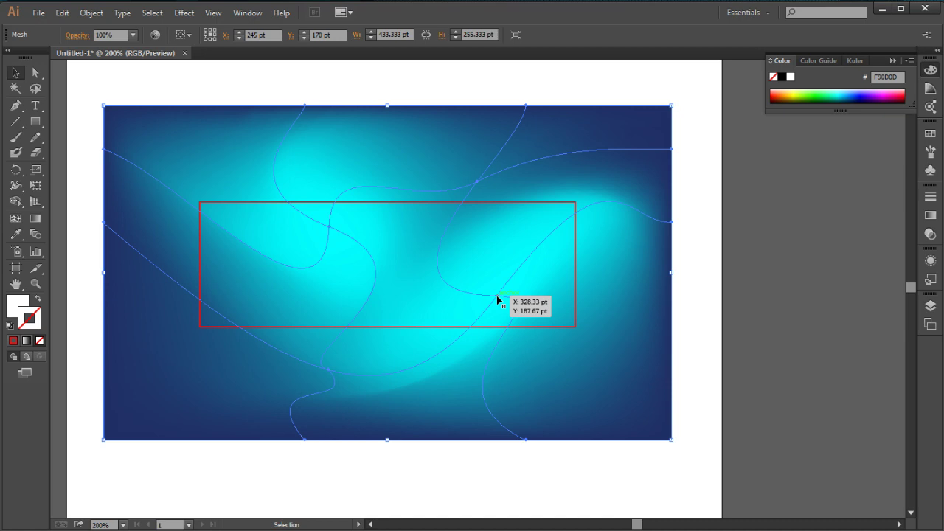
Step: Recolour the cyan glow's mesh point a lighter blue, then sample the navy #213066
key("u")
left_click(497, 296)
double_click(17, 310)
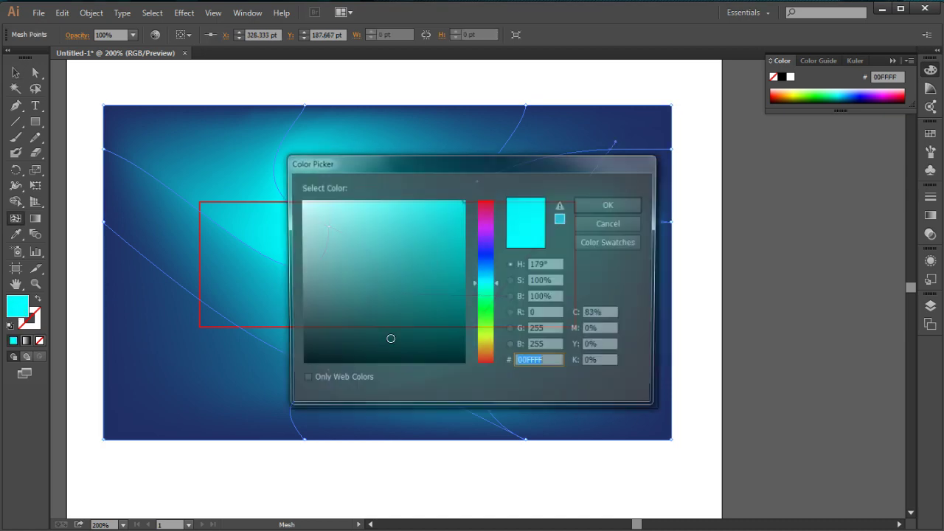
left_click_drag(489, 293, 495, 274)
left_click(633, 202)
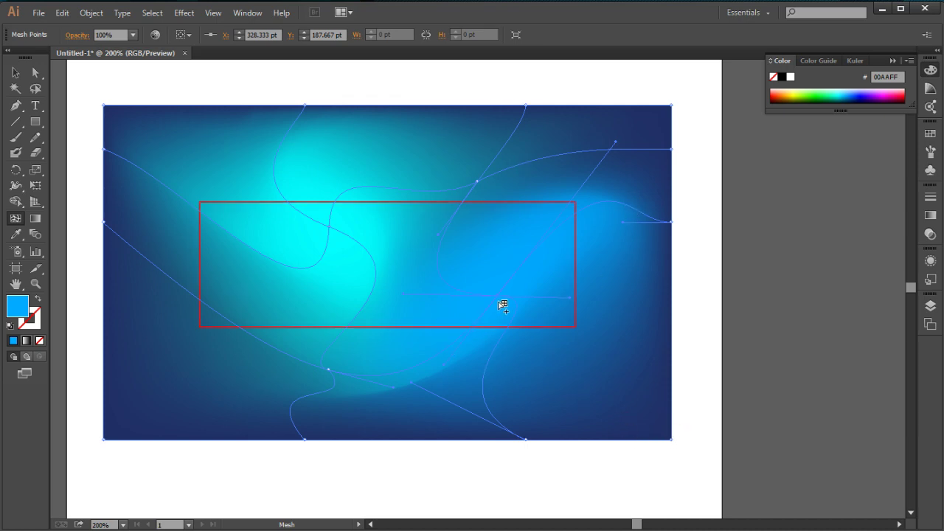
left_click(16, 235)
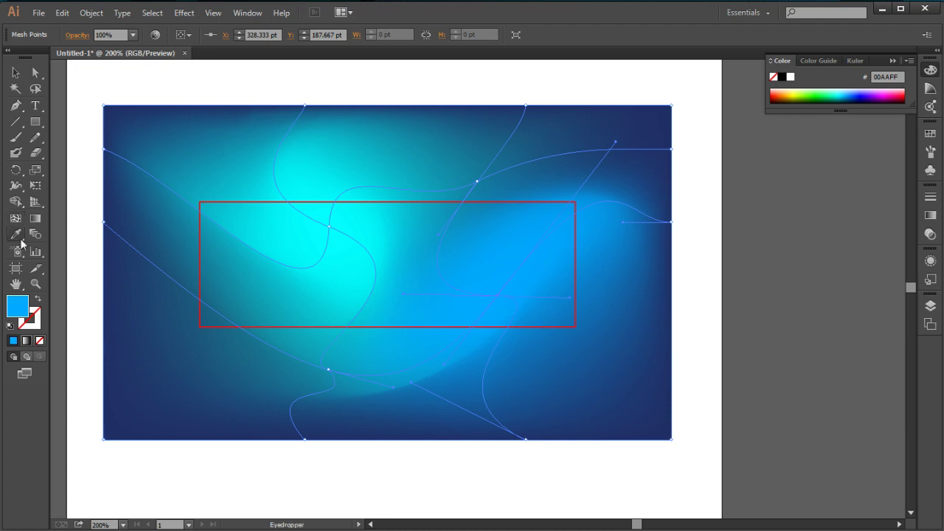
left_click(673, 439)
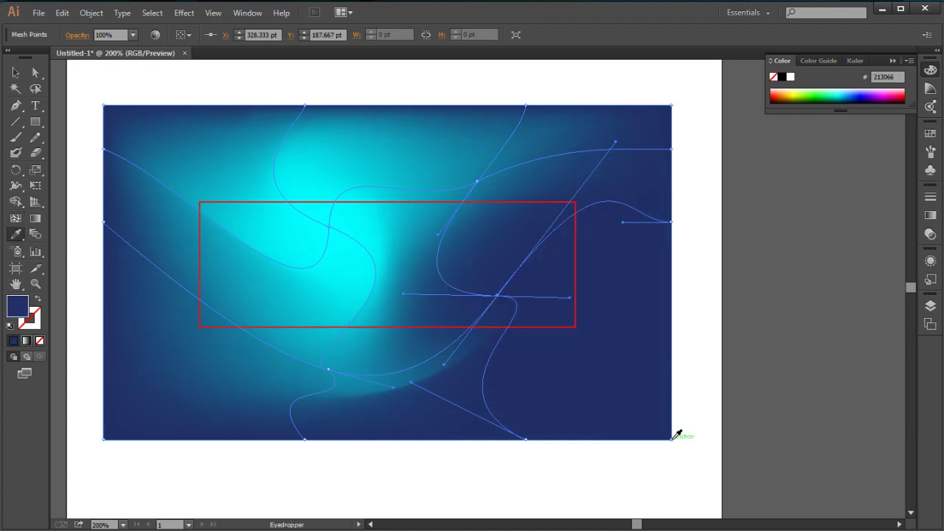
Step: Set mesh point fills to royal blue #0B40D3 and #0D7DD1, resampling navy afterwards
double_click(21, 315)
left_click_drag(417, 292, 456, 227)
left_click(582, 204)
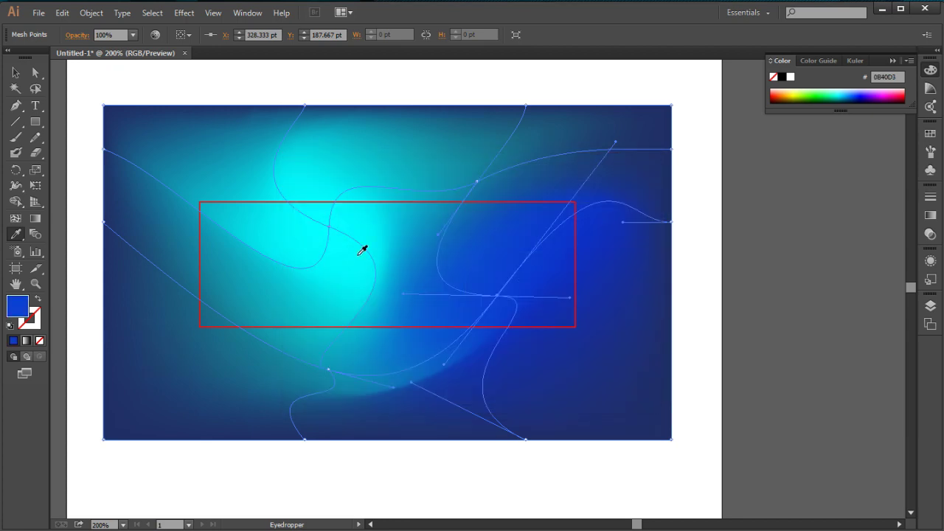
double_click(13, 314)
left_click_drag(491, 263, 490, 271)
left_click(610, 205)
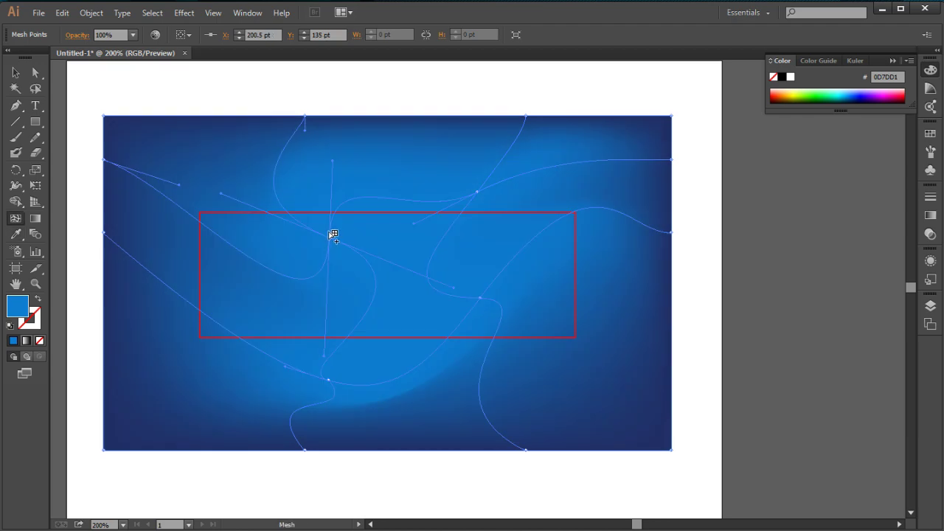
left_click(673, 449)
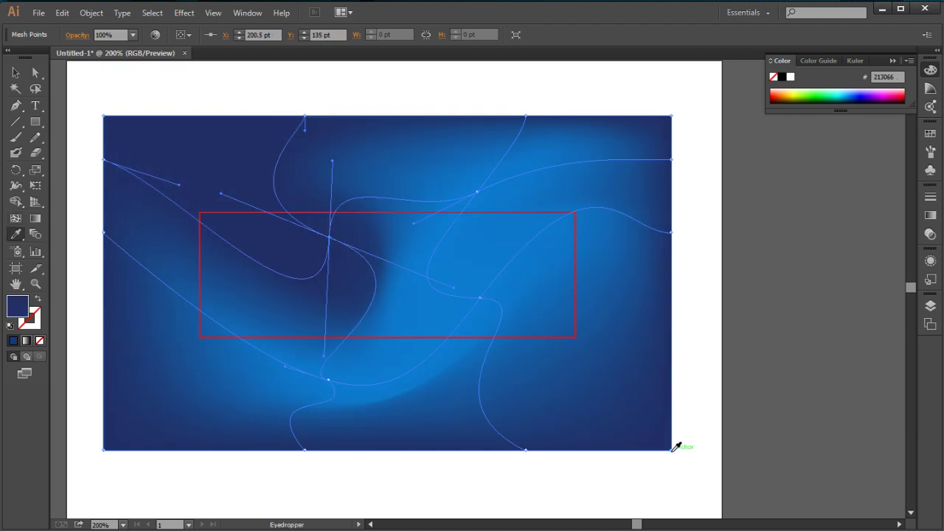
Step: Drag a mesh point up-left to reshape the navy swirl, then review the gradient
key("v")
left_click(694, 348)
key("ctrl+minus")
key("ctrl+equal")
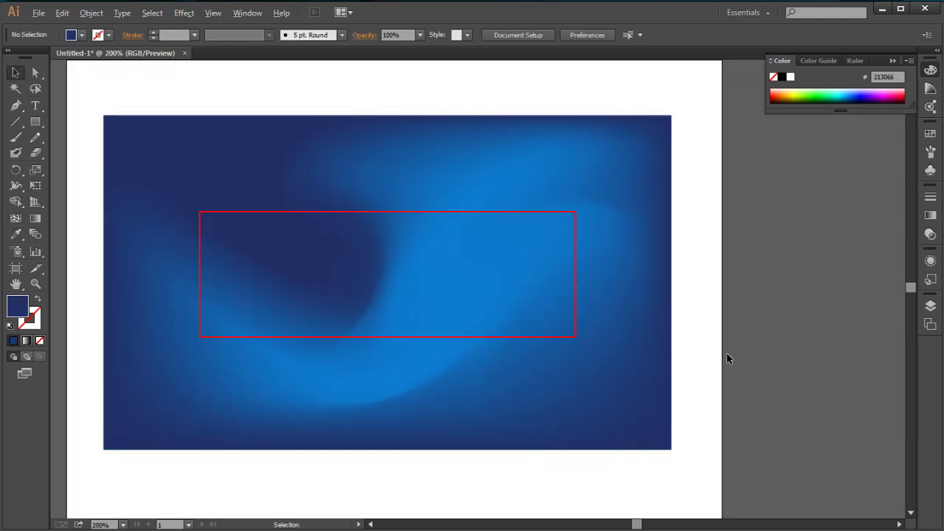
key("ctrl+minus")
left_click_drag(780, 338, 676, 320)
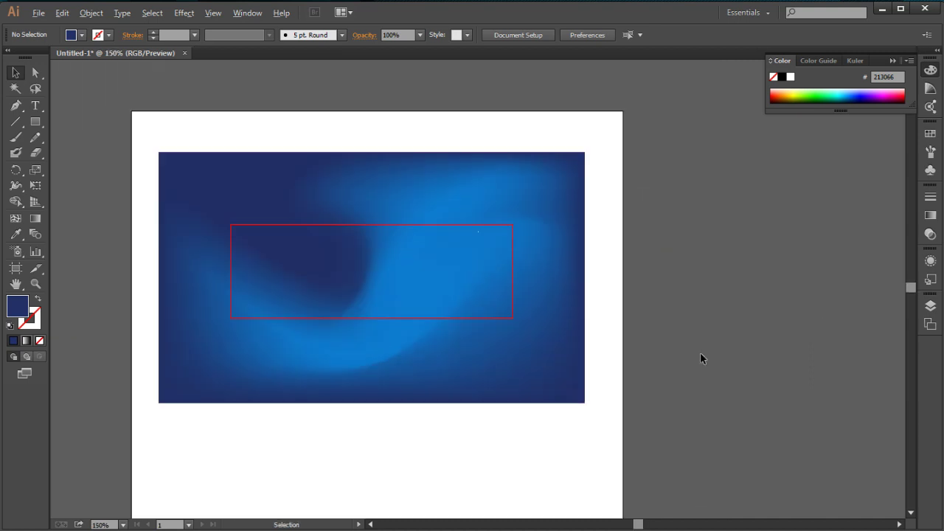
key("ctrl+equal")
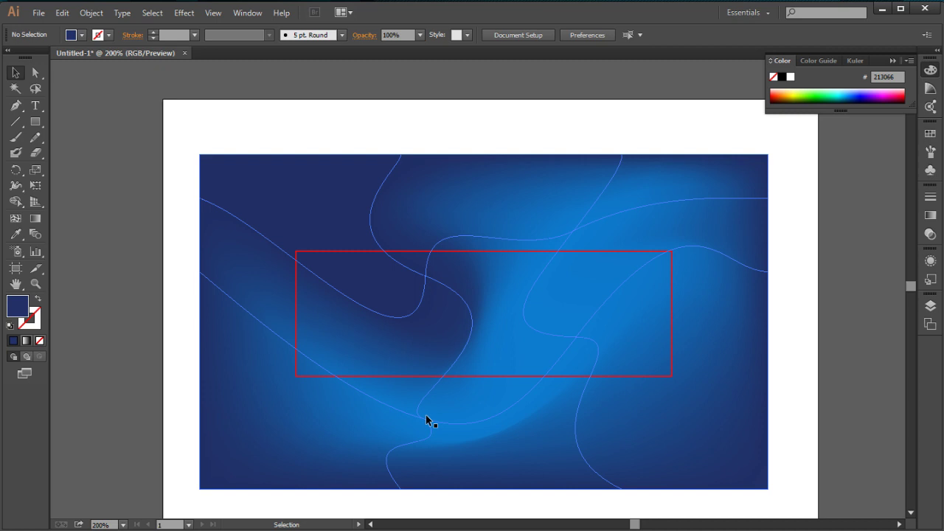
key("u")
left_click_drag(428, 419, 406, 388)
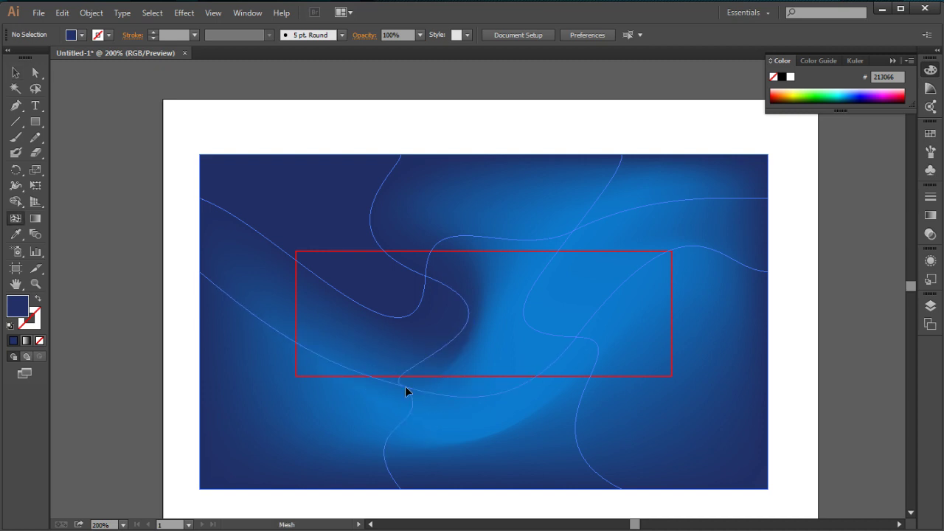
key("ctrl+minus")
key("v")
left_click(317, 451)
left_click_drag(407, 287, 445, 278)
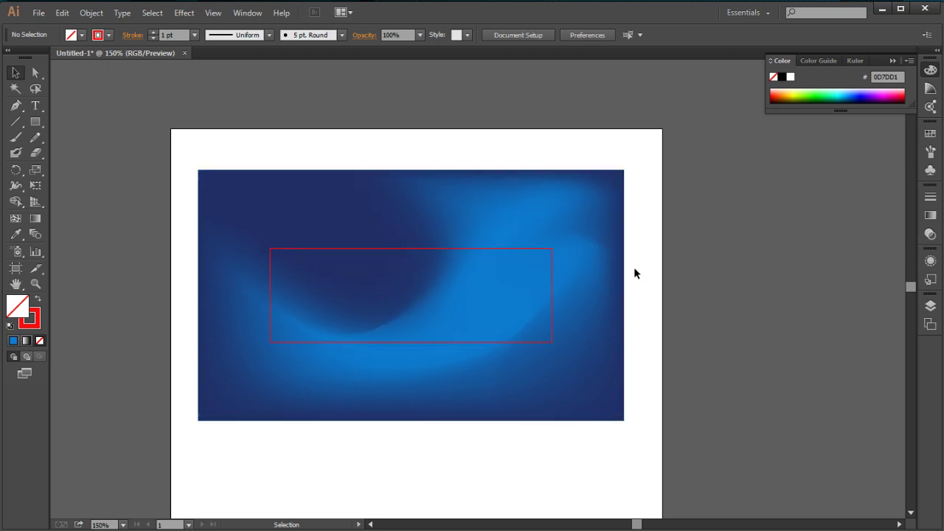
Step: Resize the artboard to the rectangle's corners and delete the stray extra artboard
key("shift+o")
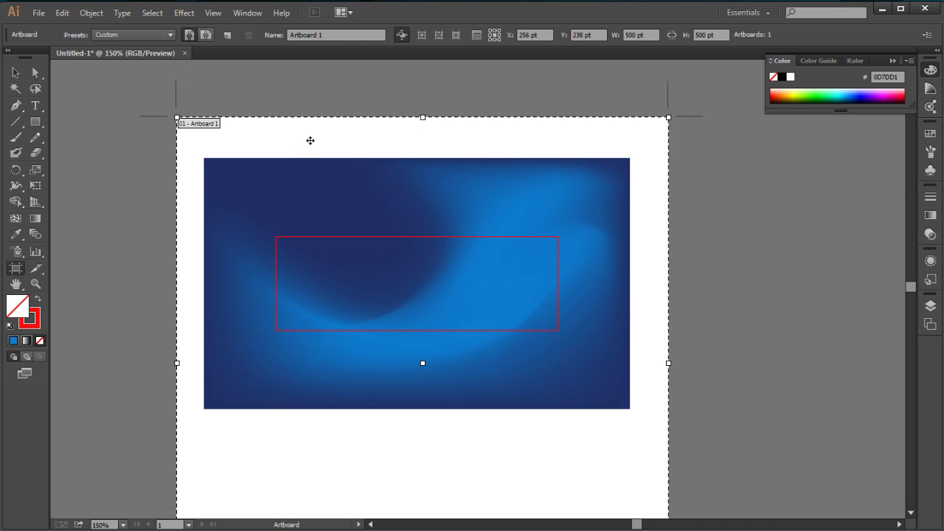
left_click_drag(346, 160, 287, 136)
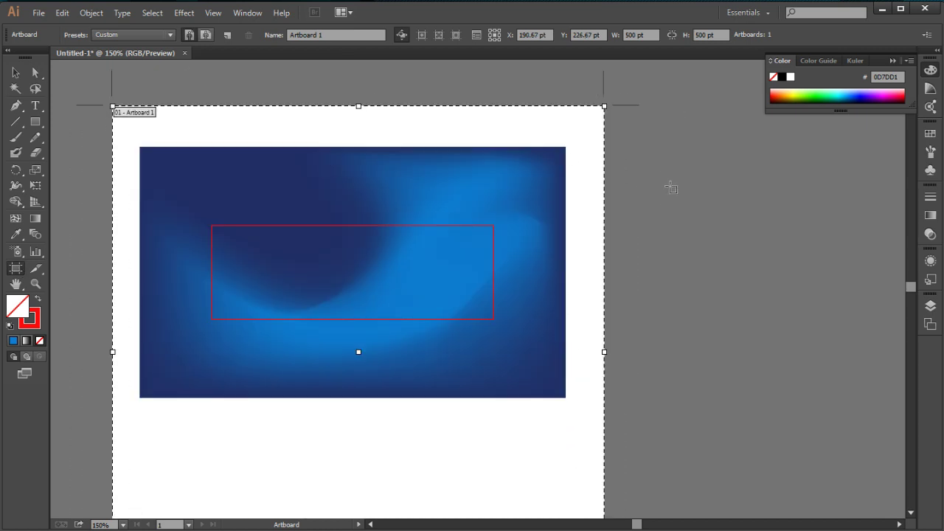
left_click_drag(662, 177, 782, 330)
key("Delete")
left_click_drag(112, 105, 212, 225)
scroll(450, 213, "down", 5)
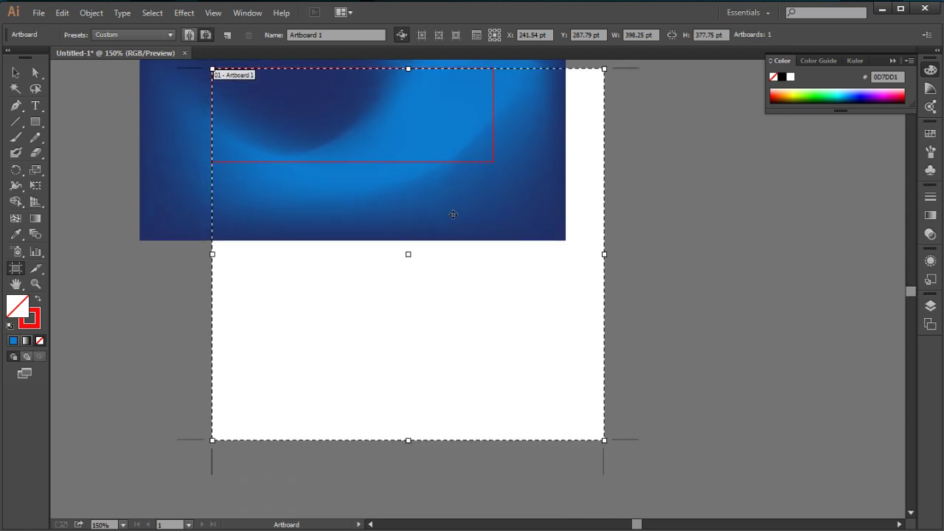
left_click_drag(604, 425, 495, 146)
key("Escape")
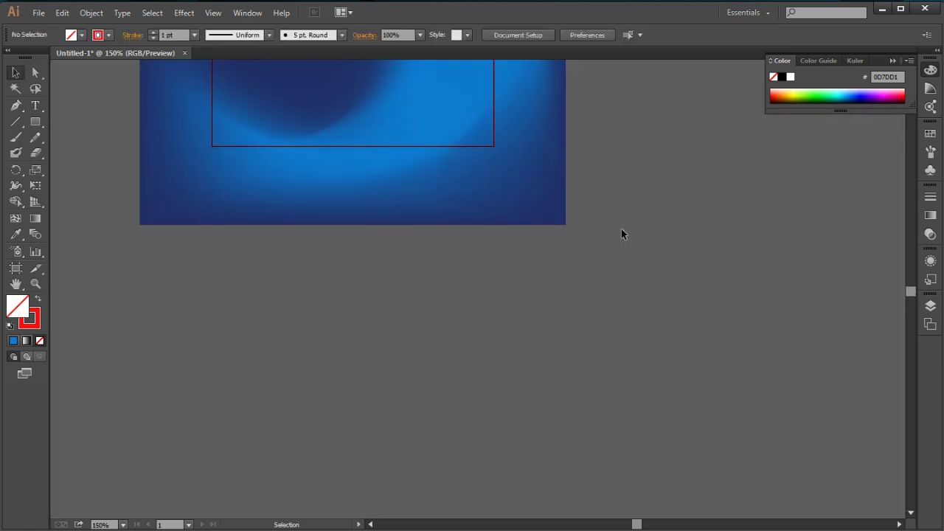
Step: Select the blue mesh background and hide its bounding box
scroll(621, 229, "up", 3)
scroll(578, 284, "up", 2)
left_click(537, 263)
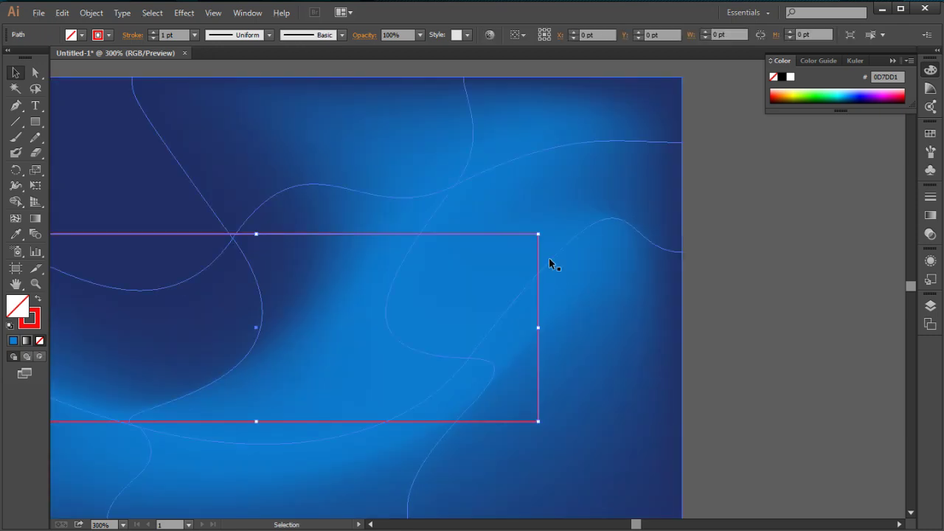
left_click(742, 255)
left_click_drag(598, 293, 664, 279)
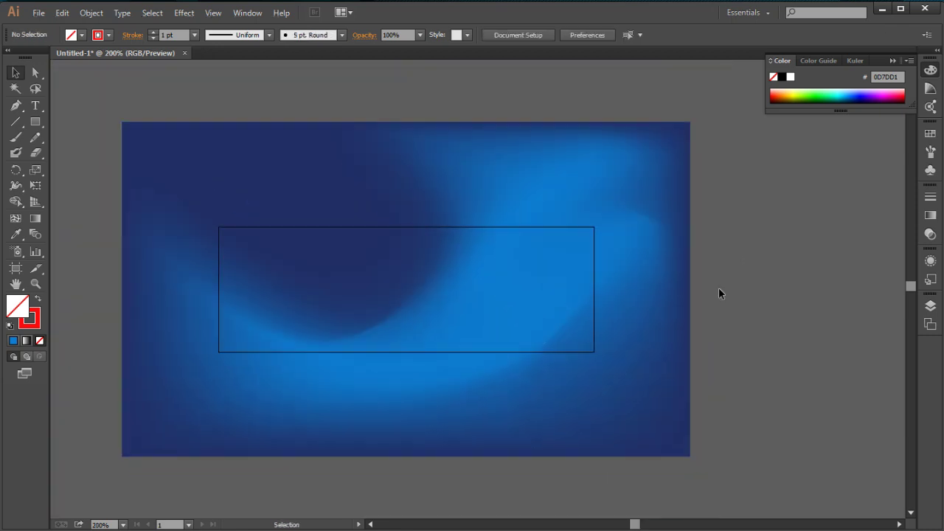
scroll(833, 254, "down", 1)
scroll(833, 256, "up", 1)
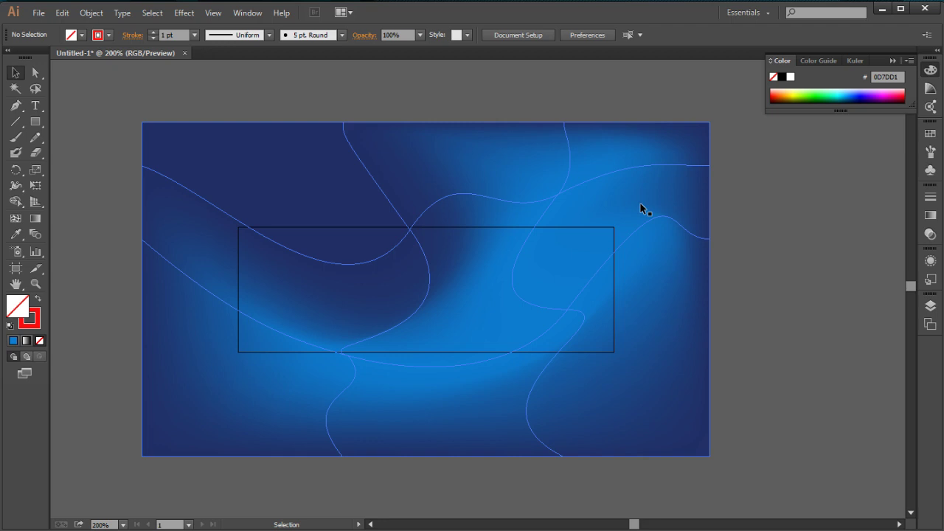
left_click(563, 278)
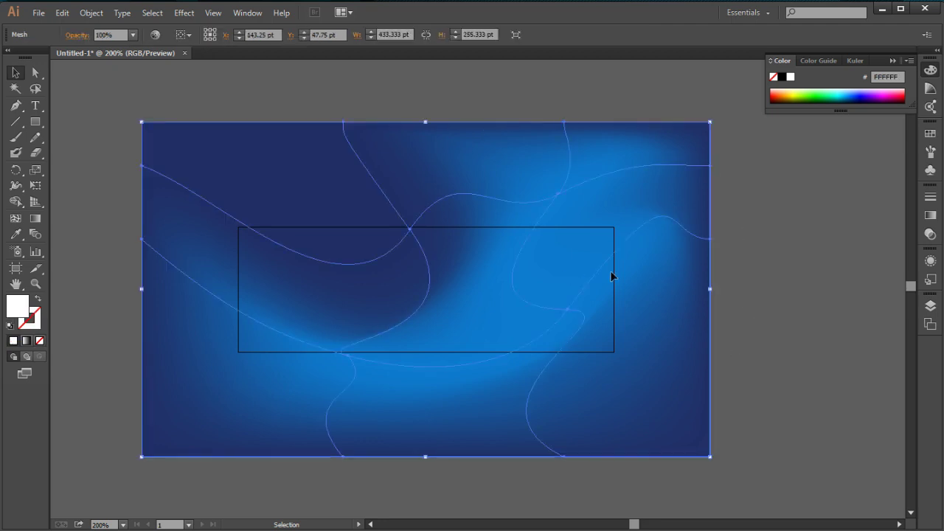
key("ctrl+shift+b")
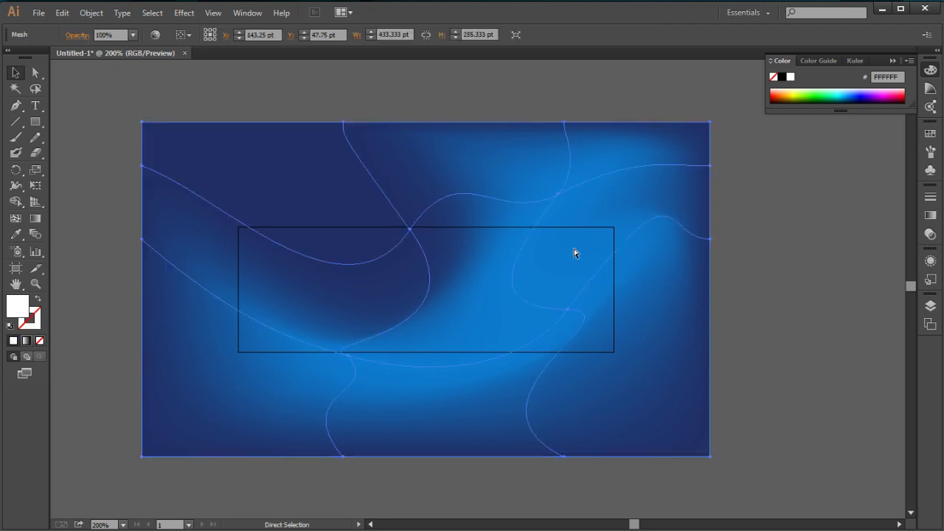
Step: In Save for Web, set size to 1000% and width 3000 px (997 px high), then save the GIF
key("ctrl+alt+shift+s")
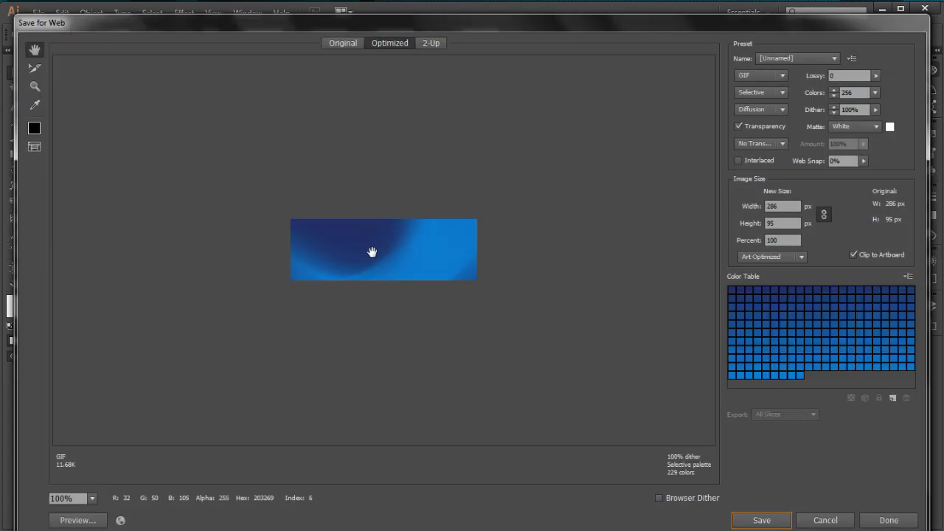
left_click(788, 240)
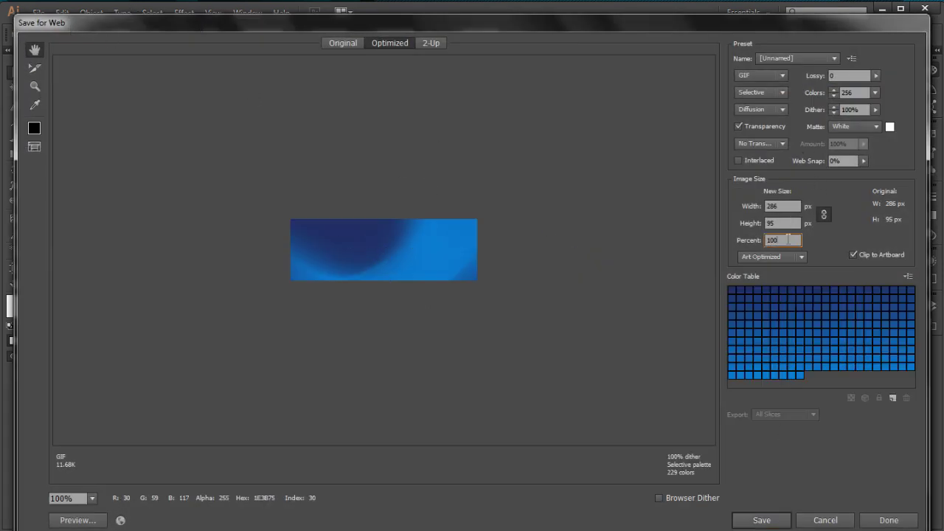
type("0")
key("Tab")
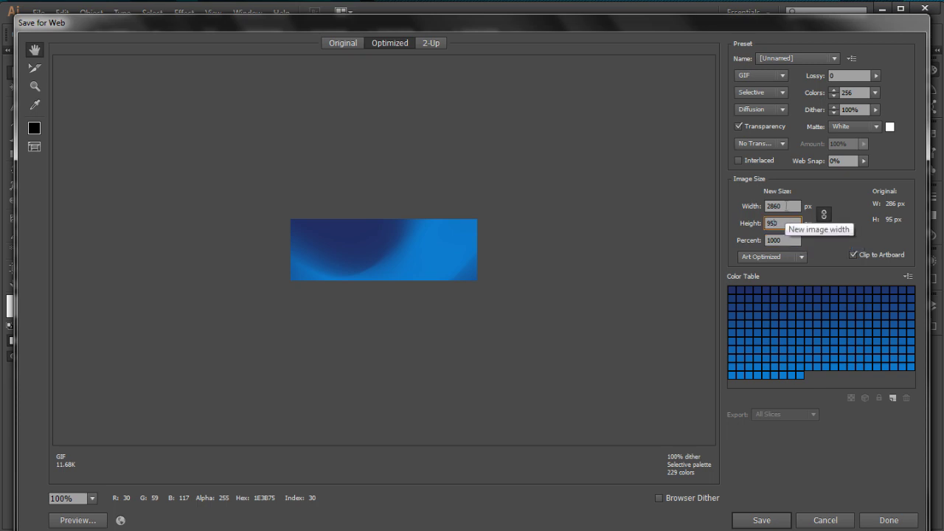
left_click(781, 205)
type("3")
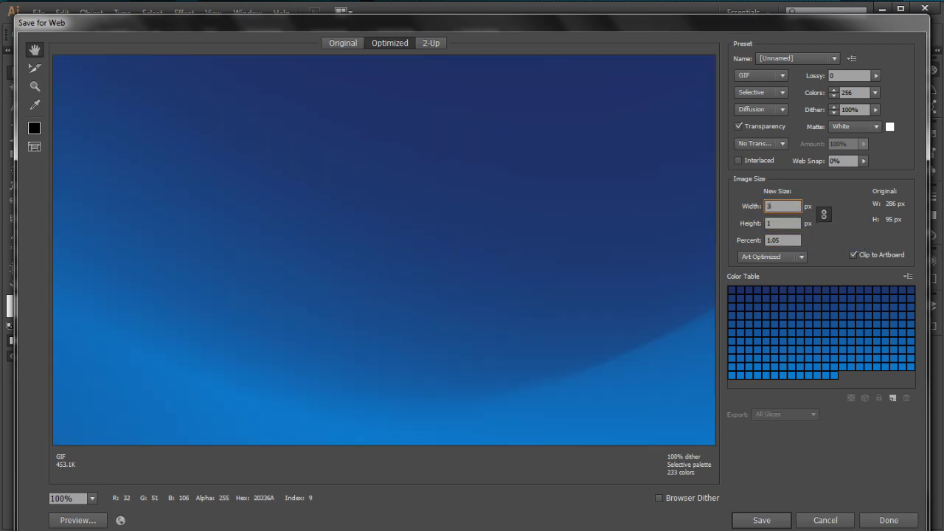
type("000")
left_click(783, 223)
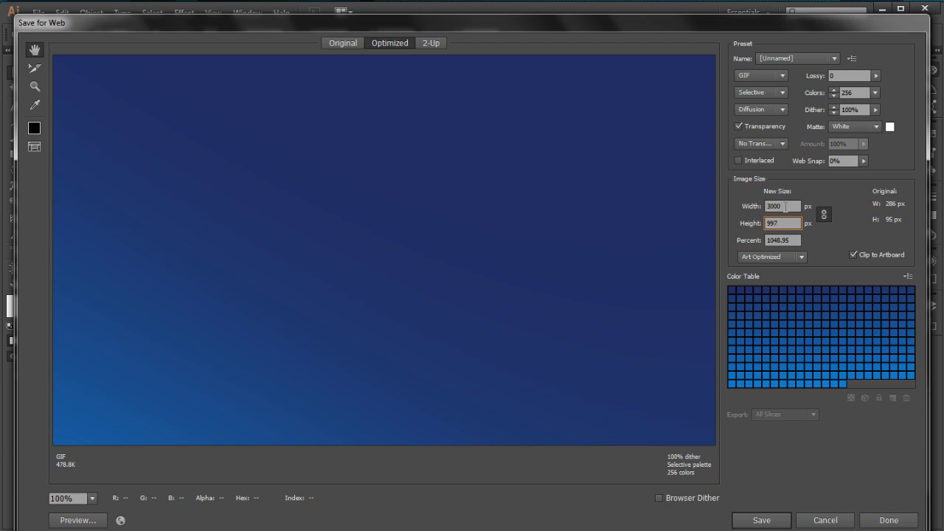
left_click(767, 521)
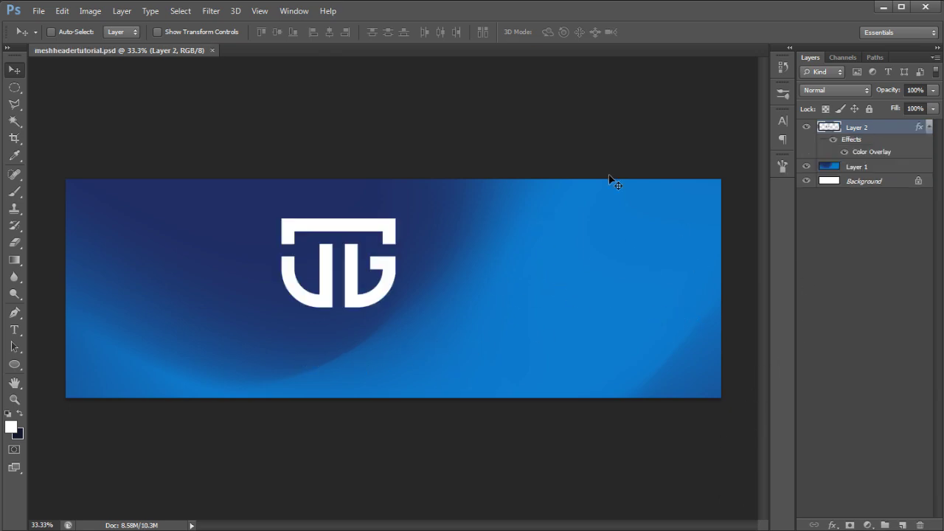
Step: Nudge the TG logo left and down, then scale it to about 70%
key("shift+Down")
key("shift+Down")
key("shift+Down")
key("shift+Down")
key("shift+Down")
key("shift+Left")
key("shift+Left")
key("shift+Left")
key("shift+Left")
key("shift+Left")
key("shift+Left")
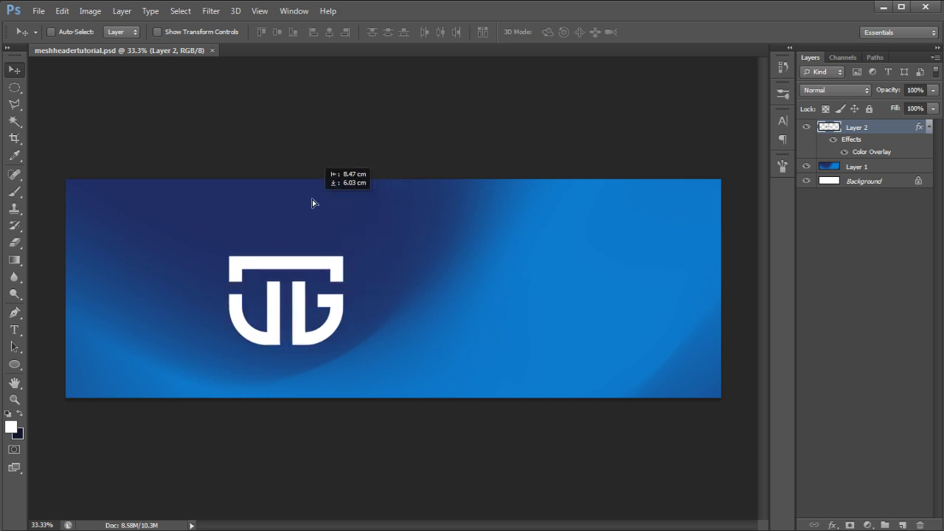
key("shift+Left")
key("shift+Left")
key("shift+Left")
key("shift+Left")
key("shift+Left")
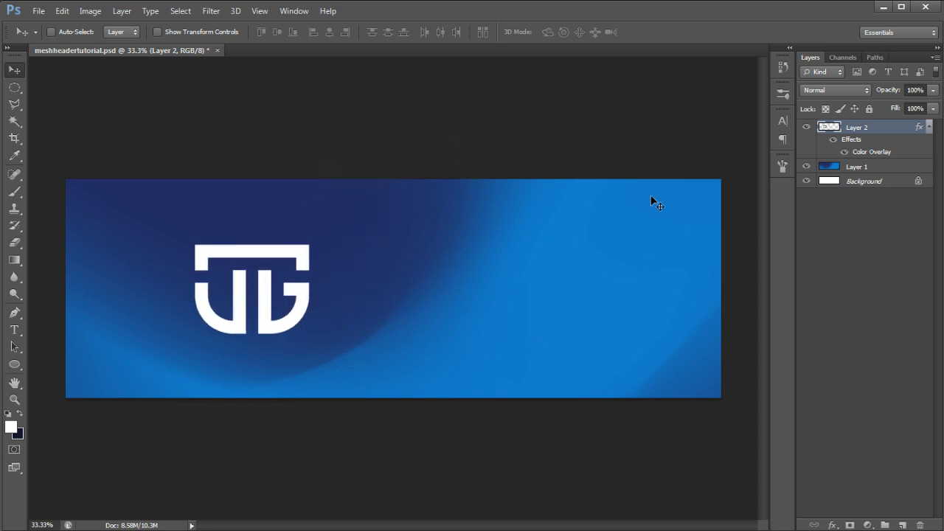
key("ctrl+t")
left_click_drag(310, 244, 294, 255)
key("Return")
scroll(323, 267, "down", 1)
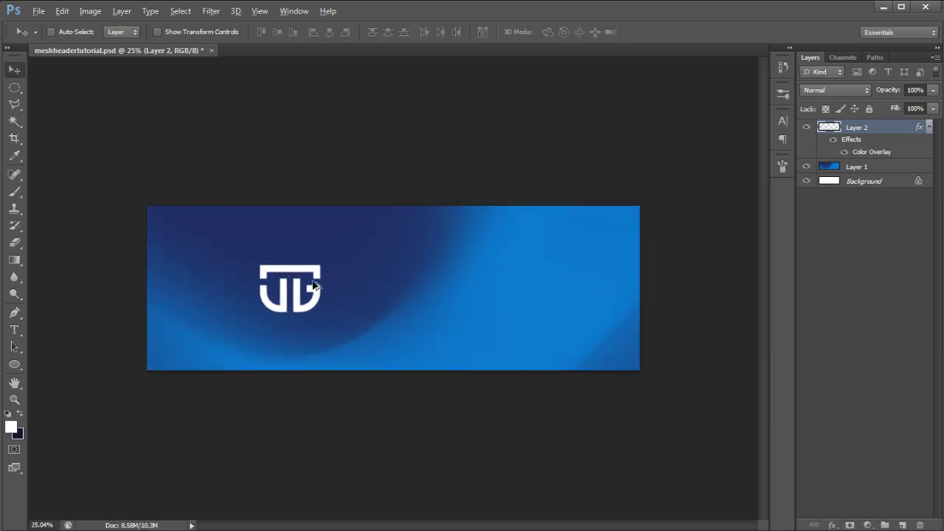
key("ctrl+0")
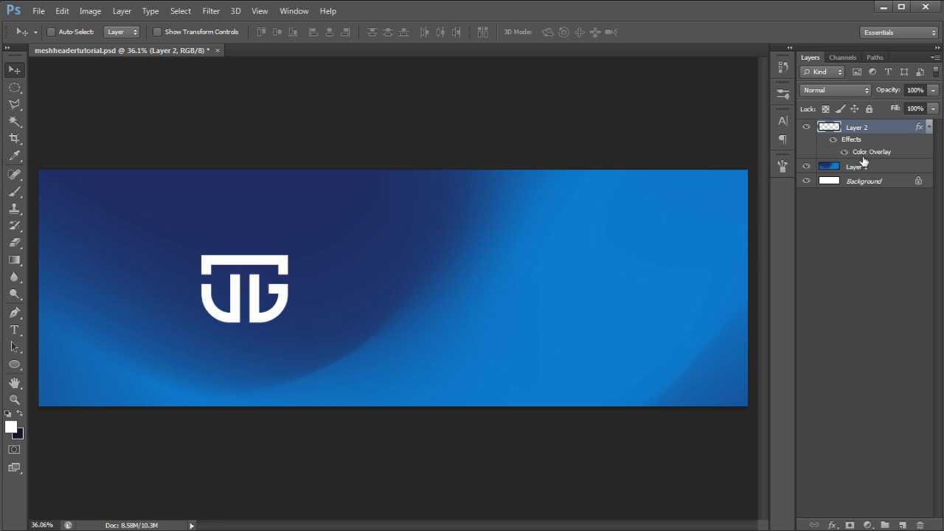
left_click(928, 127)
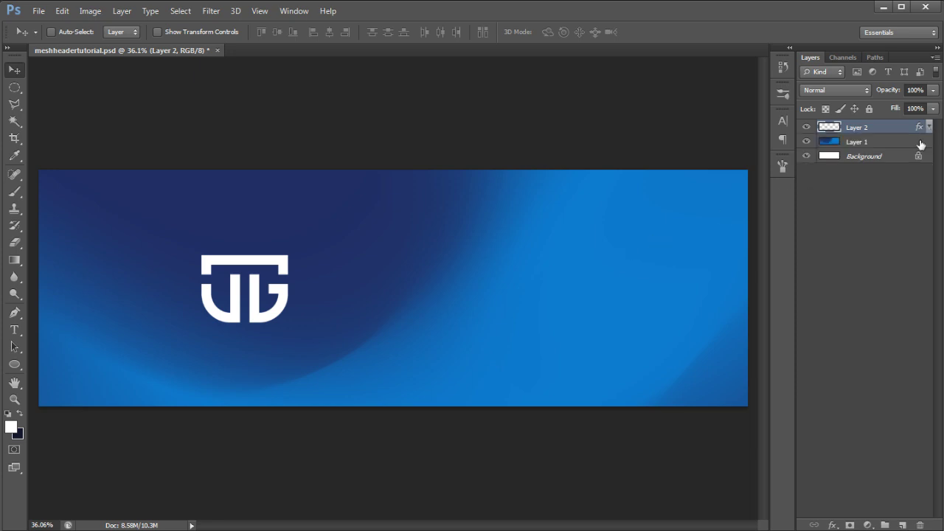
Step: Duplicate the logo layer and set the copy's Color Overlay to black
key("ctrl+j")
left_click(929, 127)
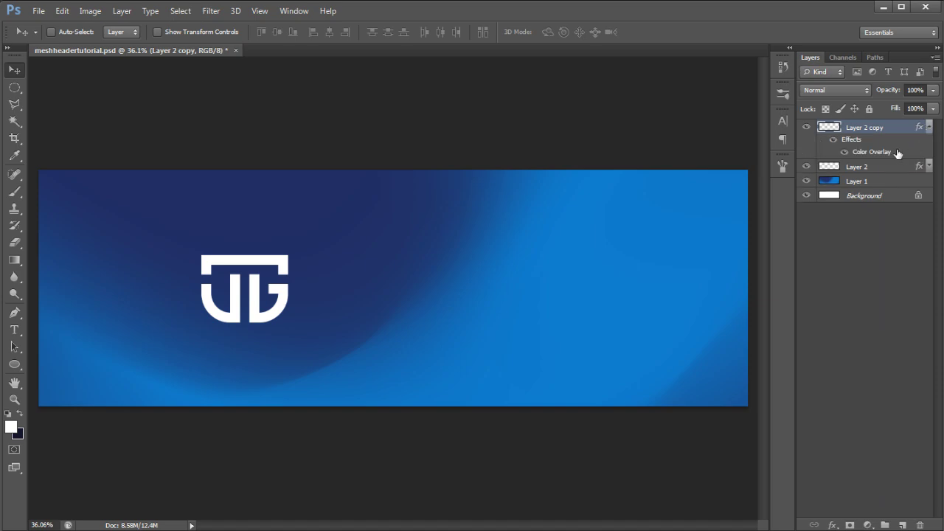
double_click(873, 152)
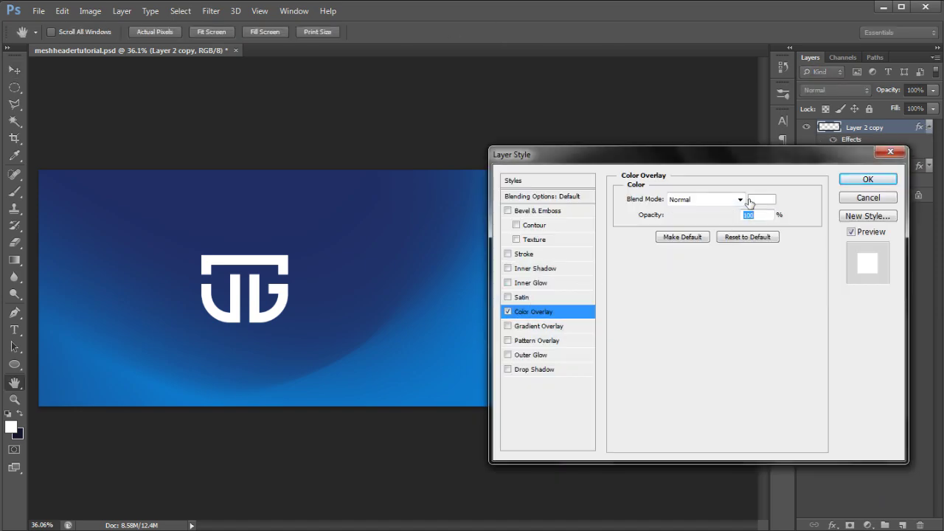
left_click(760, 199)
left_click_drag(612, 338, 686, 369)
left_click(865, 241)
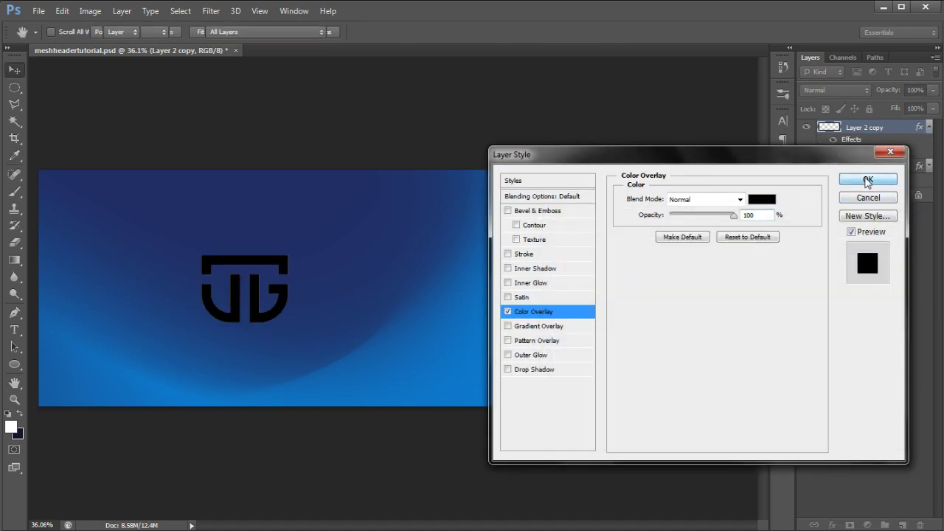
left_click(868, 179)
Step: Move the black copy beneath the white logo and rasterize its layer style
left_click_drag(856, 131, 856, 175)
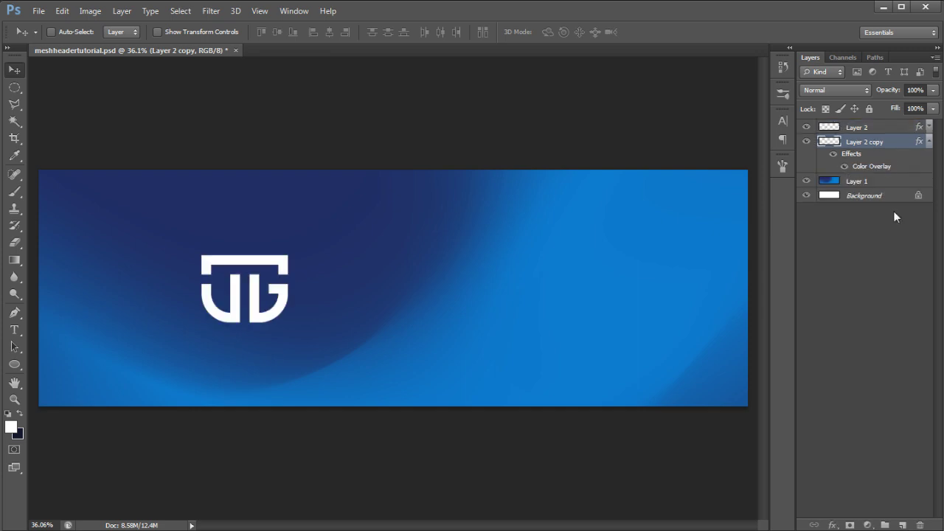
right_click(858, 155)
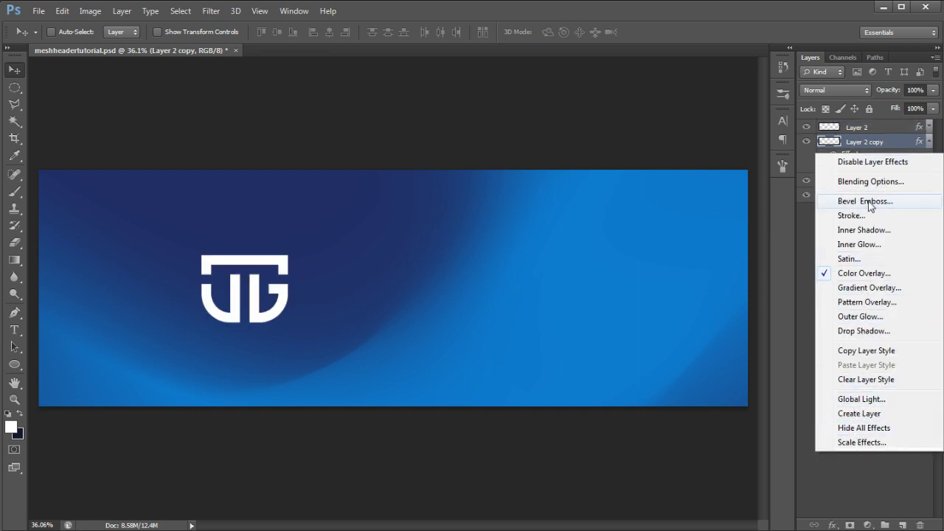
left_click(870, 147)
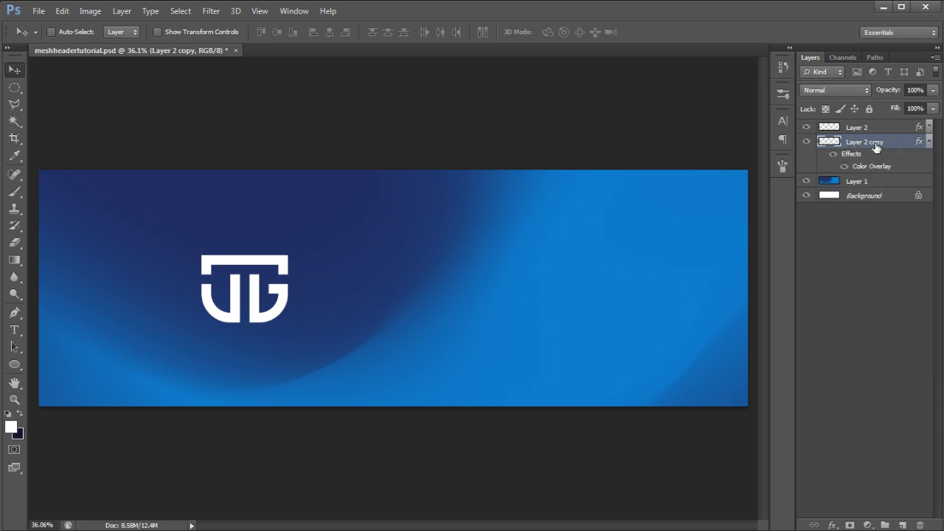
right_click(876, 148)
left_click(760, 170)
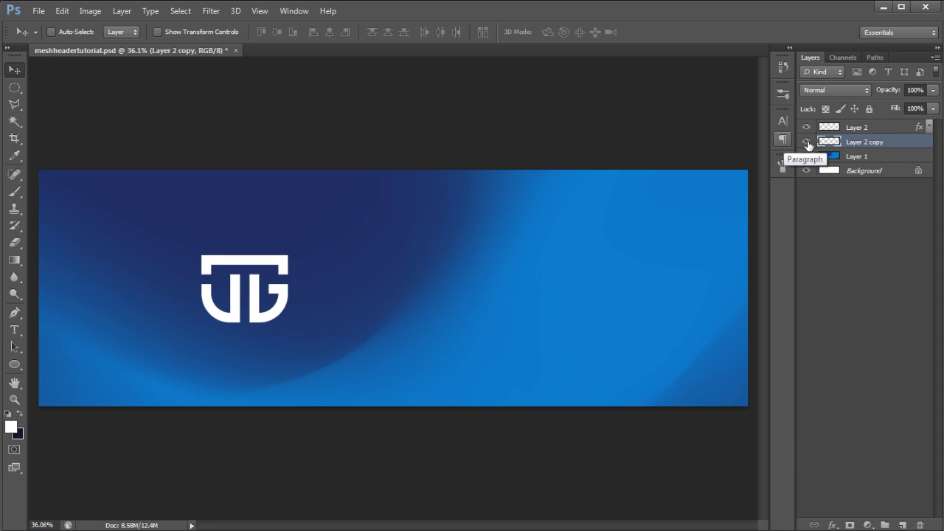
Step: Apply a 90° Motion Blur with longer distance to the black copy and shift it lower
left_click(214, 9)
mouse_move(216, 93)
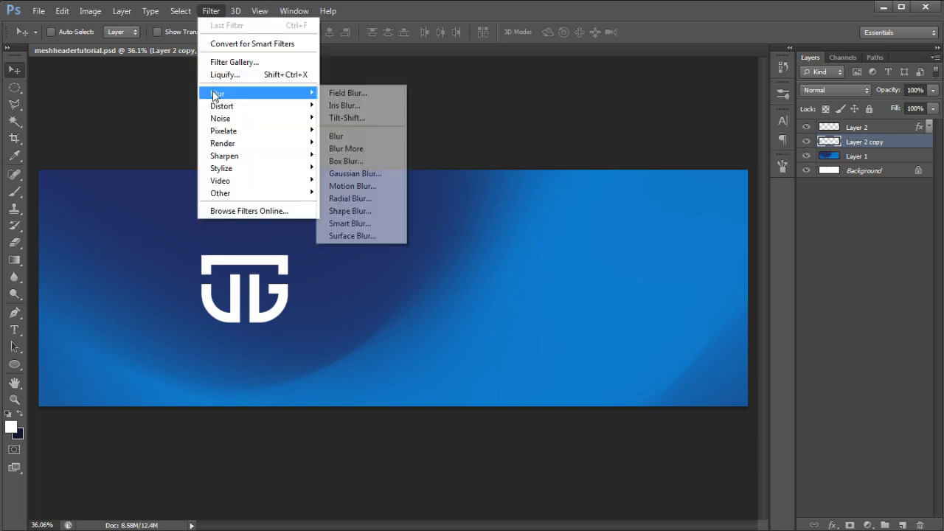
left_click(357, 185)
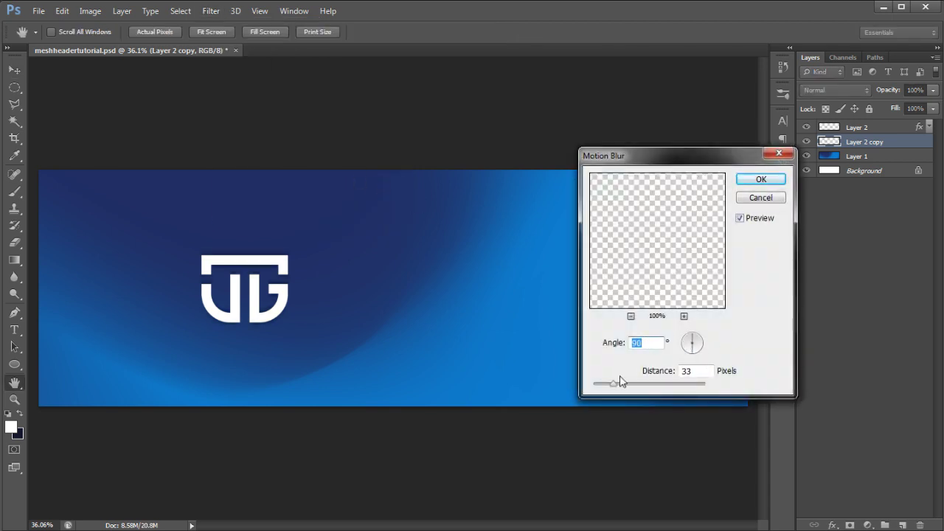
left_click_drag(615, 390, 627, 389)
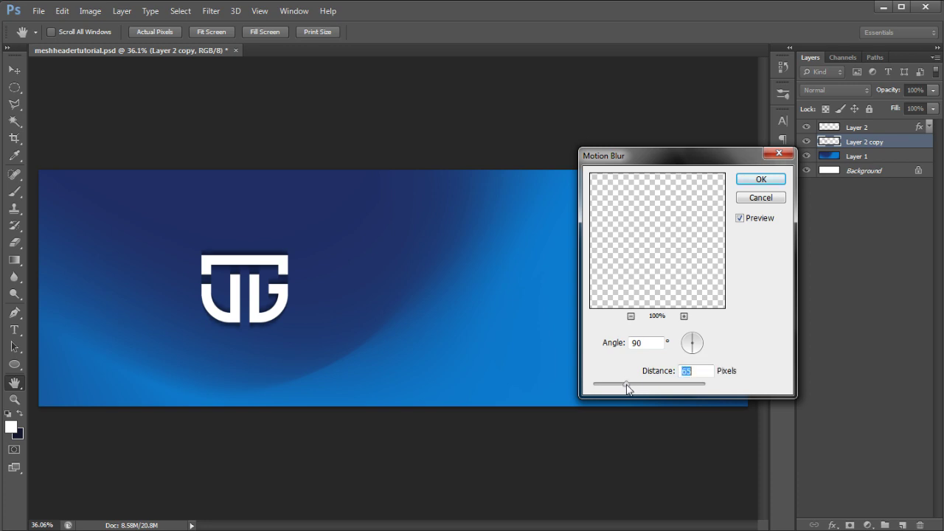
left_click(755, 181)
left_click_drag(282, 267, 281, 246)
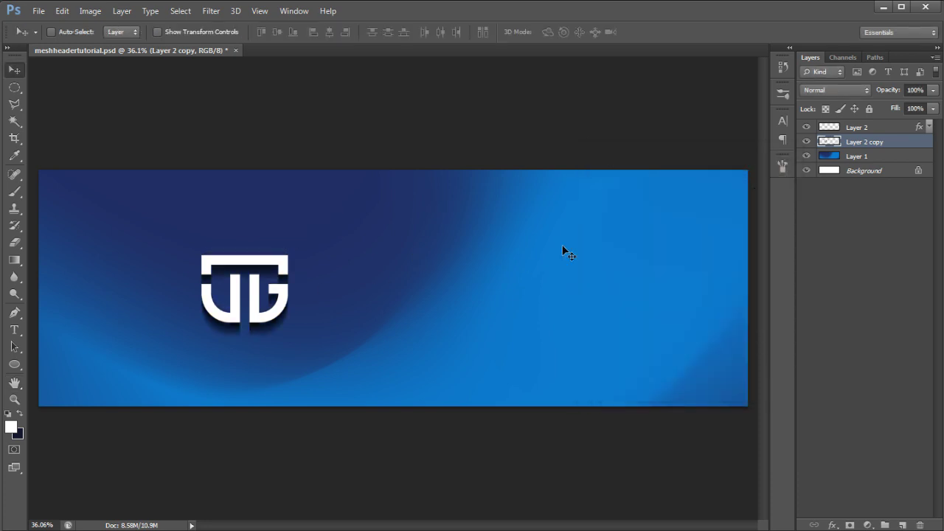
Step: Zoom in on the logo and set the shadow layer's blend mode to Soft Light
left_click(824, 90)
left_click(820, 268)
key("ctrl+z")
left_click(14, 399)
left_click_drag(305, 293, 295, 291)
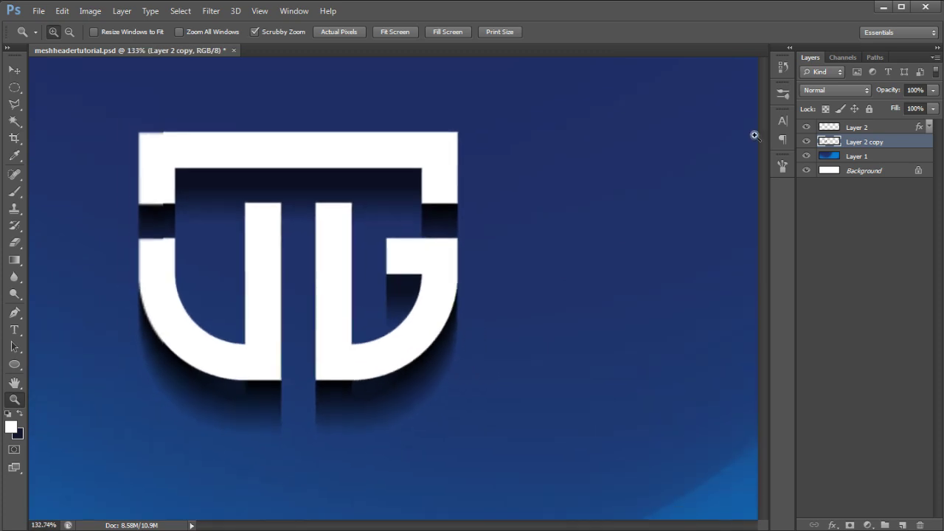
left_click(836, 90)
left_click(818, 272)
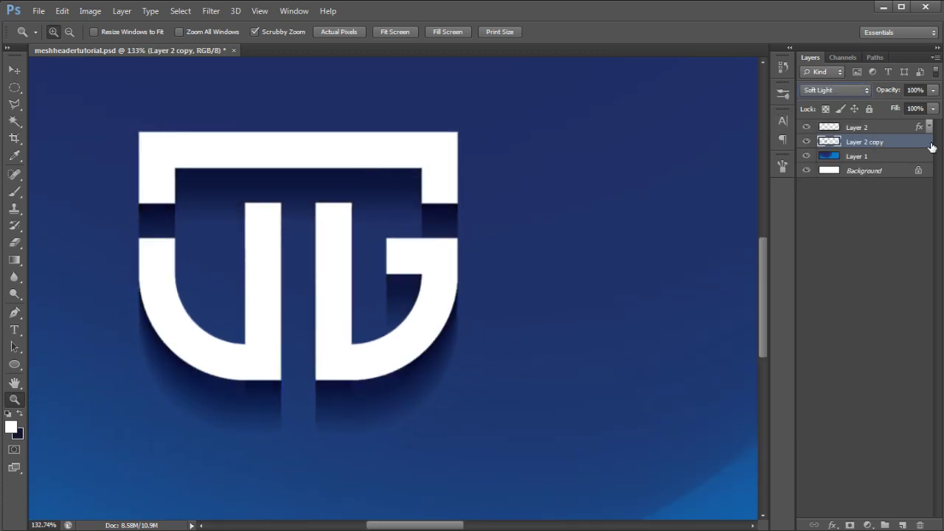
Step: Lower the shadow's opacity to about 45%, then zoom back out to the banner
left_click(934, 90)
left_click(901, 104)
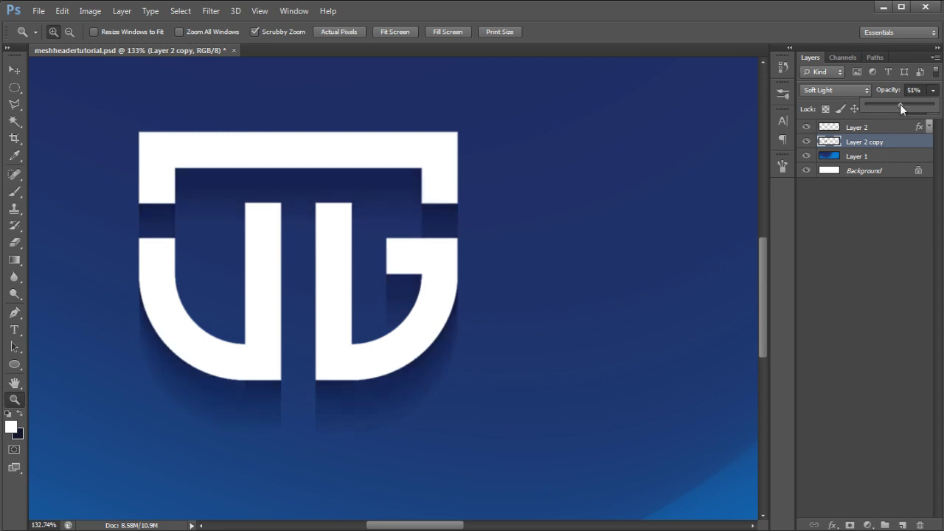
left_click_drag(892, 105, 895, 104)
left_click(509, 272)
mouse_move(510, 272)
left_mouse_down()
mouse_move(465, 268)
mouse_move(495, 282)
left_mouse_up()
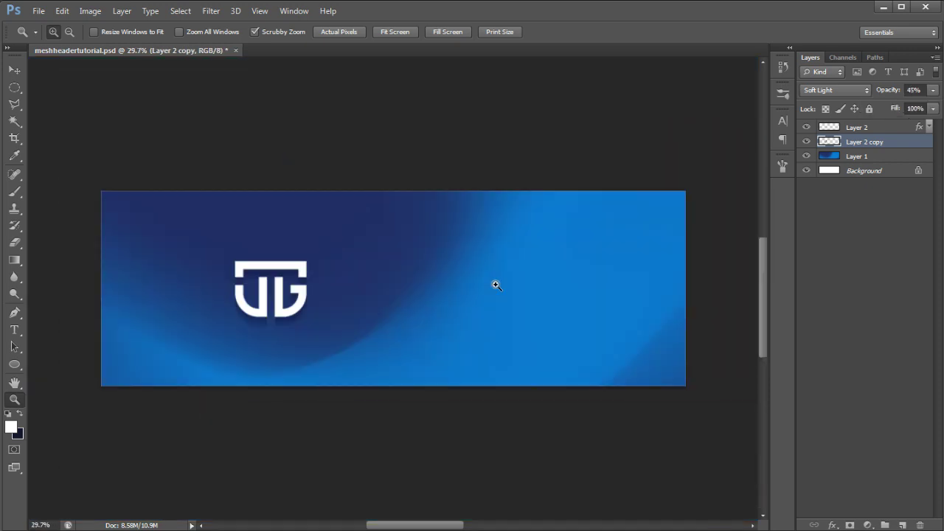
left_click(856, 127)
Step: Add a Hue/Saturation adjustment above Layer 1 and trial hue shifts, ending at +134
left_click(872, 157)
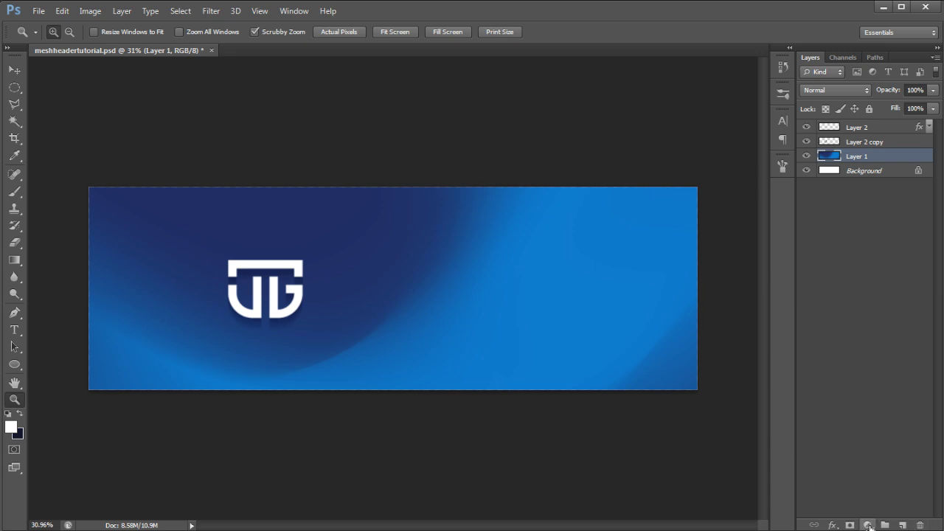
left_click(866, 525)
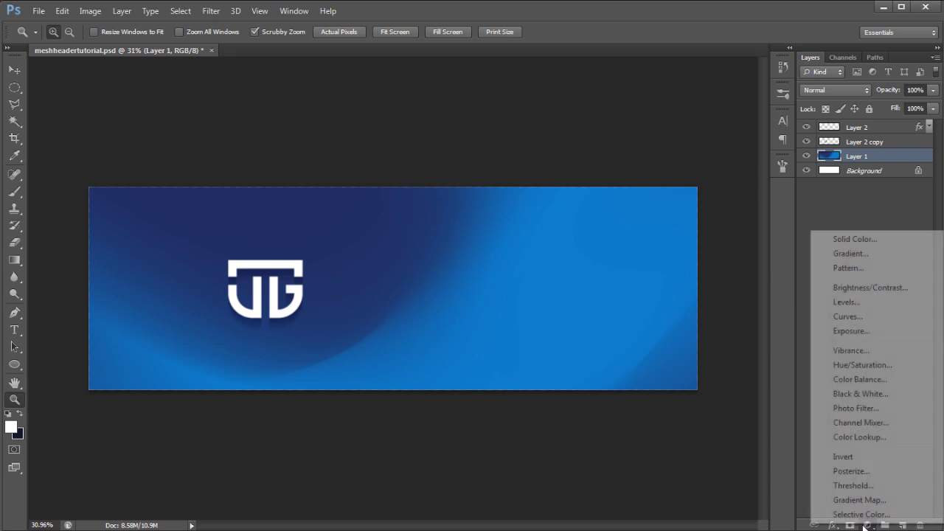
left_click(871, 373)
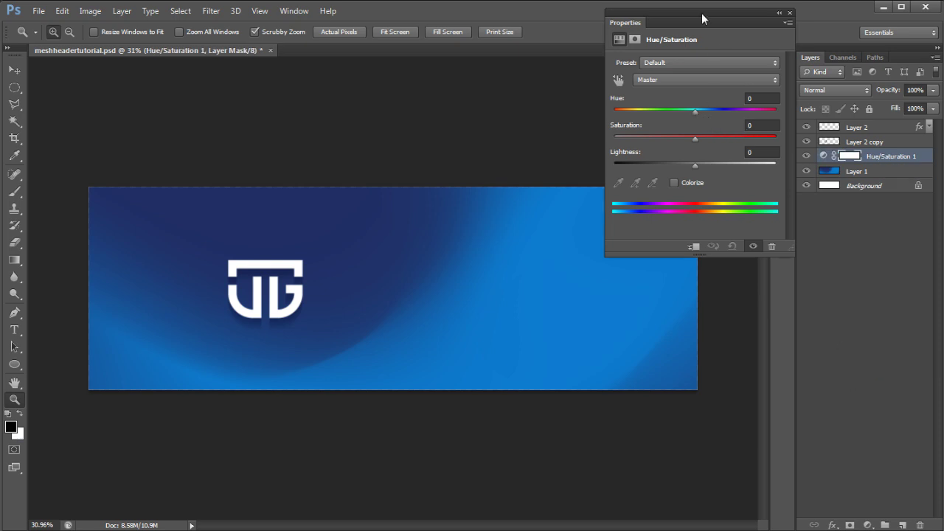
left_click_drag(702, 14, 782, 17)
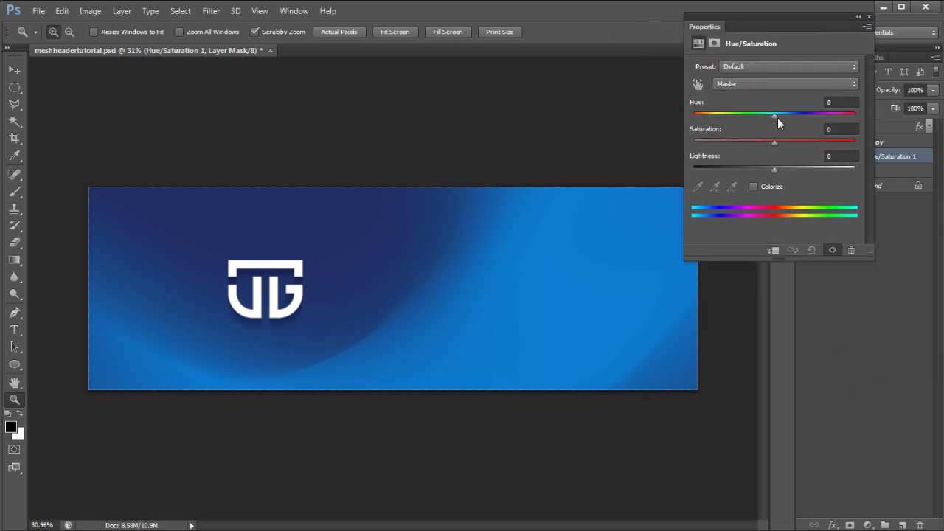
left_click_drag(777, 118, 848, 112)
left_click_drag(809, 22, 747, 19)
left_click_drag(817, 112, 711, 109)
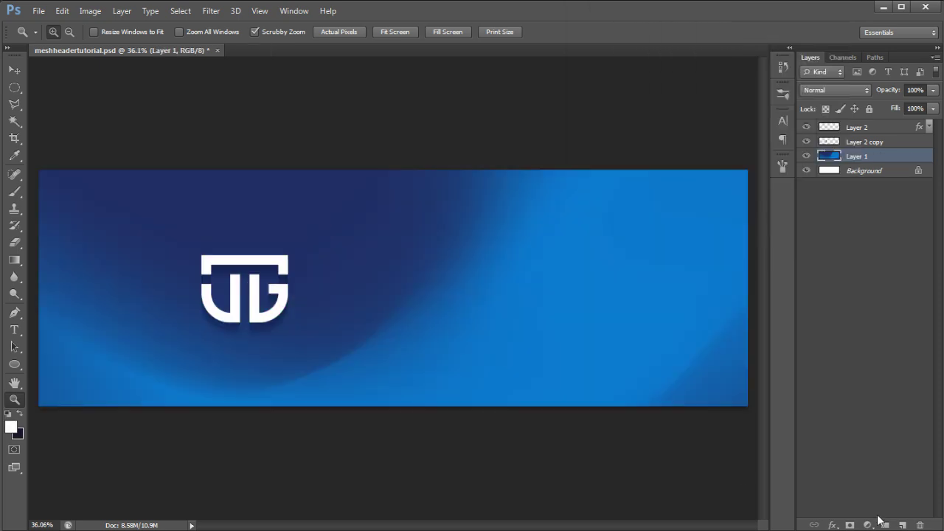
Step: Add a Curves adjustment above Layer 1 with an S-curve boosting the banner's contrast
left_click(868, 524)
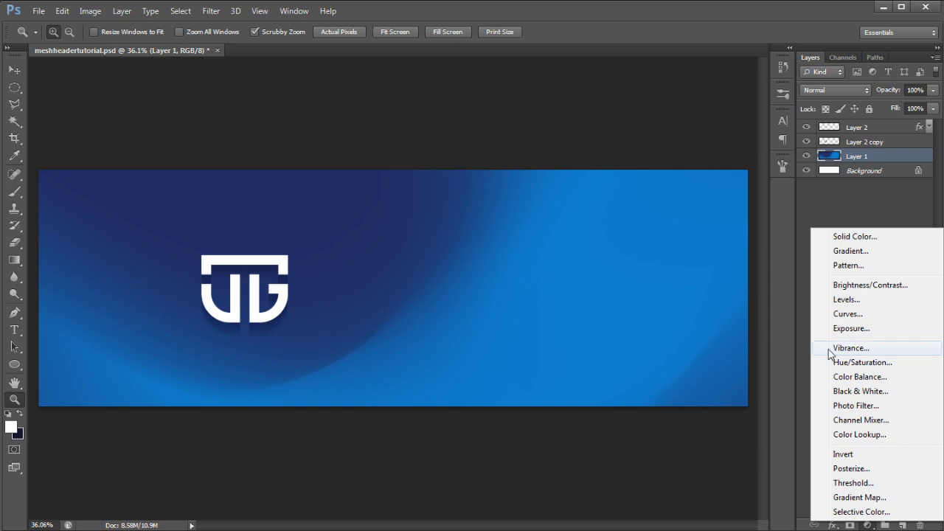
left_click(848, 315)
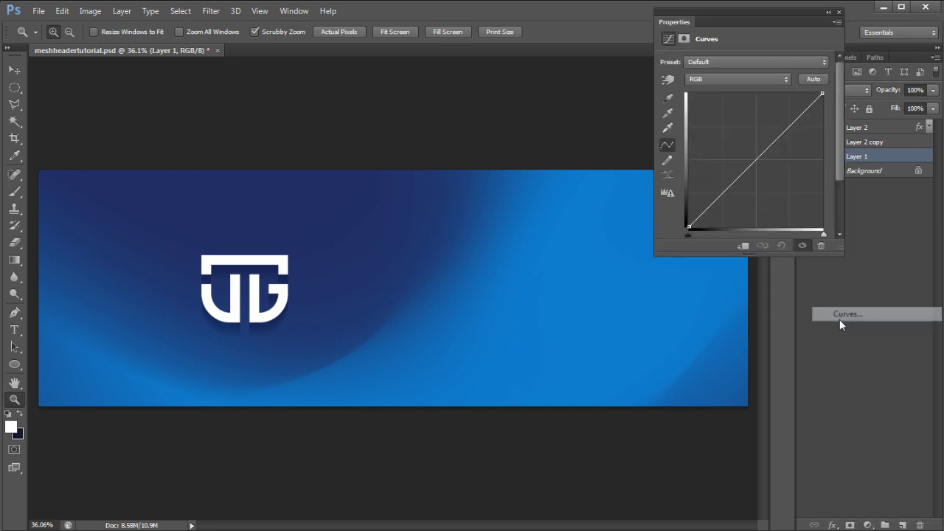
left_click_drag(803, 19, 706, 11)
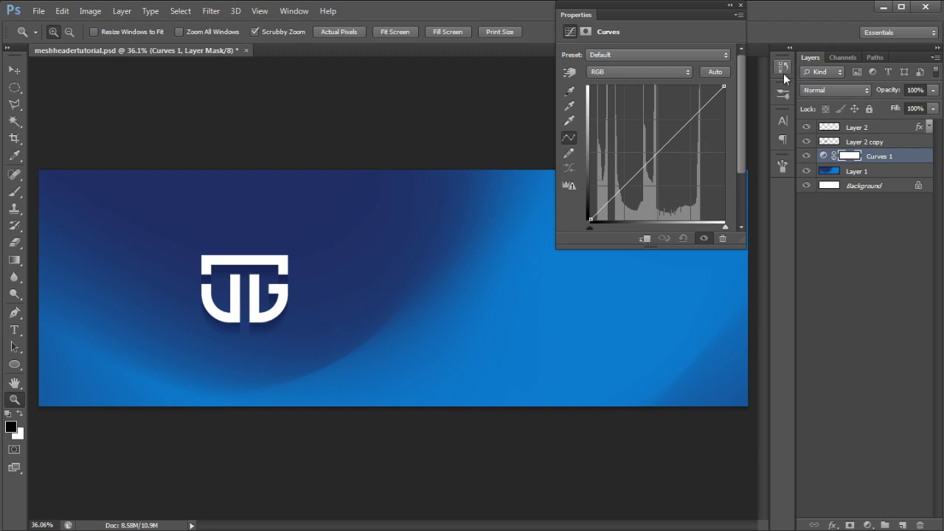
left_click_drag(691, 120, 690, 111)
left_click_drag(611, 190, 620, 197)
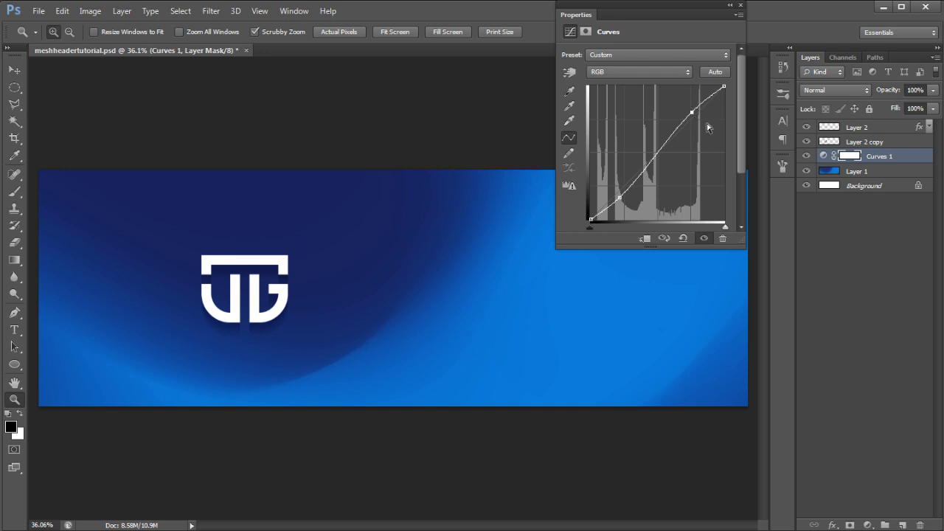
left_click_drag(691, 112, 692, 115)
left_click_drag(620, 198, 619, 197)
left_click_drag(692, 114, 692, 109)
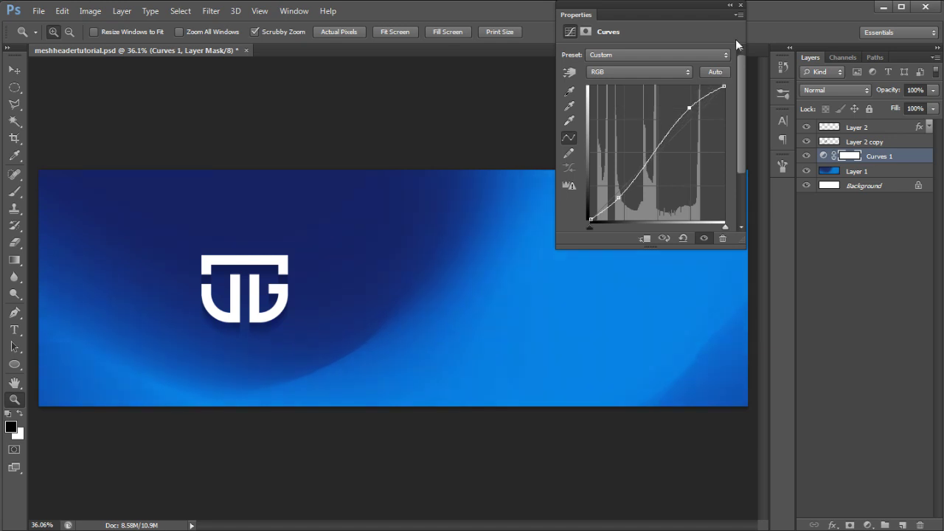
Step: Close the Curves settings and toggle Curves 1 on and off to compare, leaving it on
left_click(741, 6)
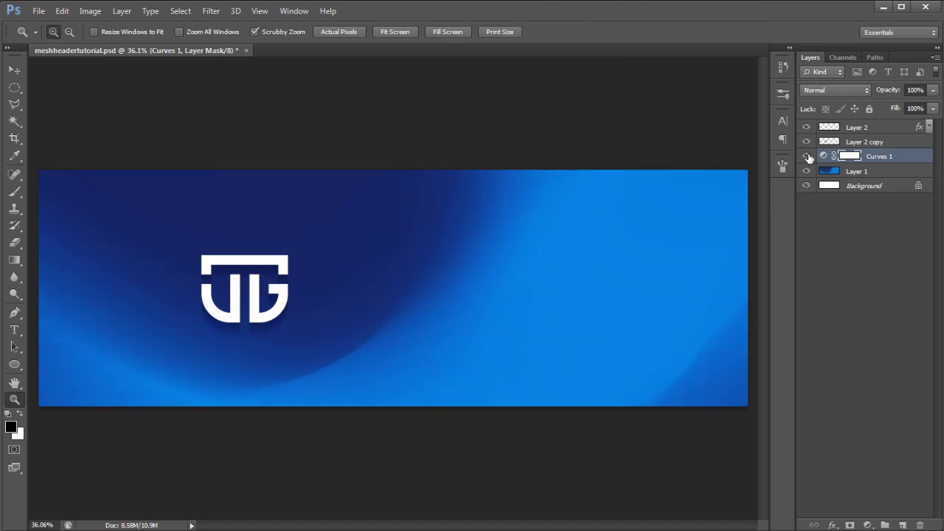
left_click(807, 156)
left_click(807, 157)
left_click(807, 157)
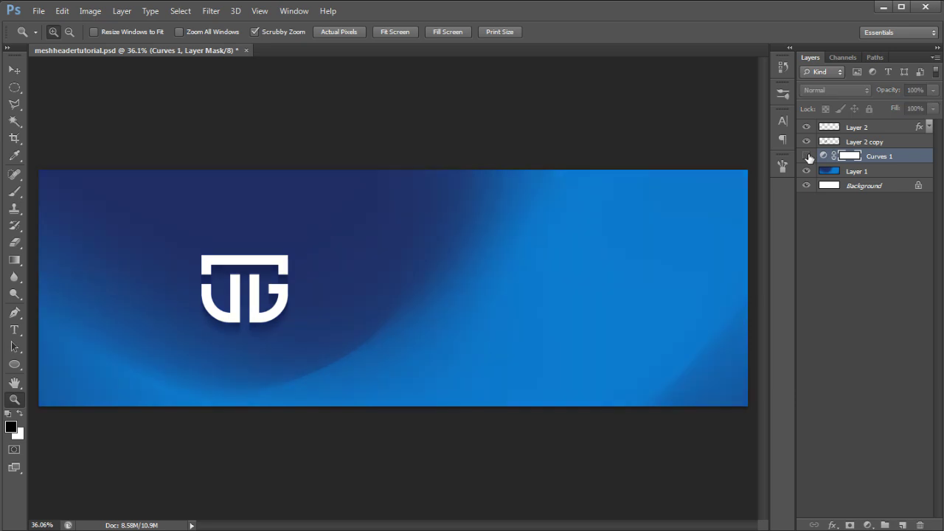
left_click(807, 156)
left_click_drag(409, 266, 374, 259)
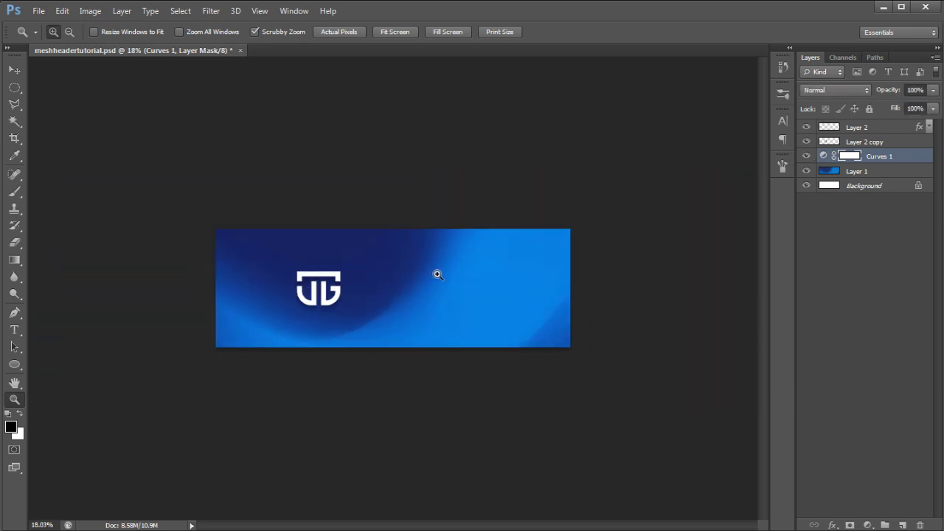
left_click_drag(436, 272, 442, 272)
left_click(806, 157)
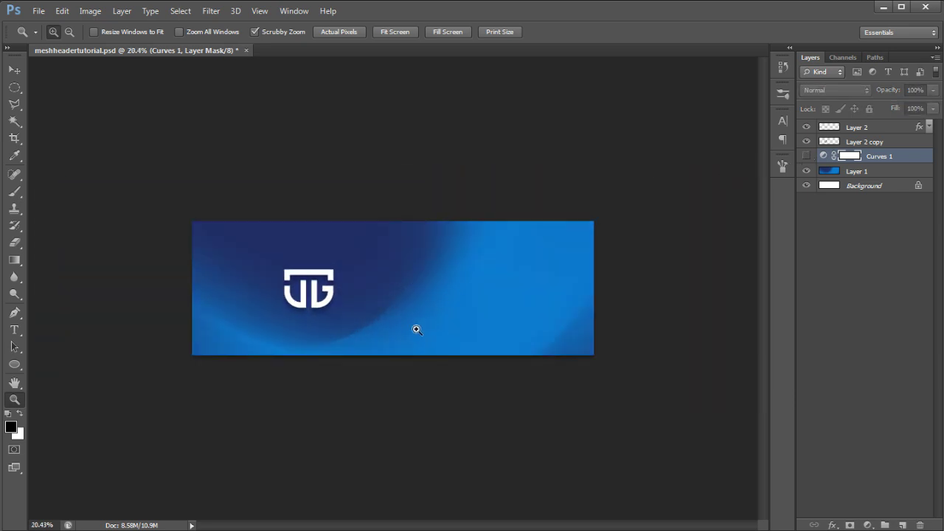
left_click(807, 156)
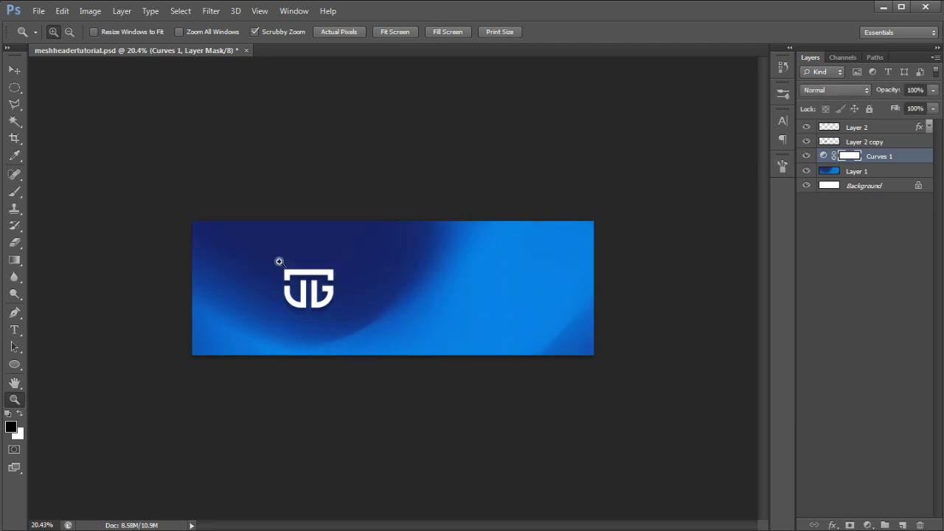
left_click_drag(418, 270, 453, 272)
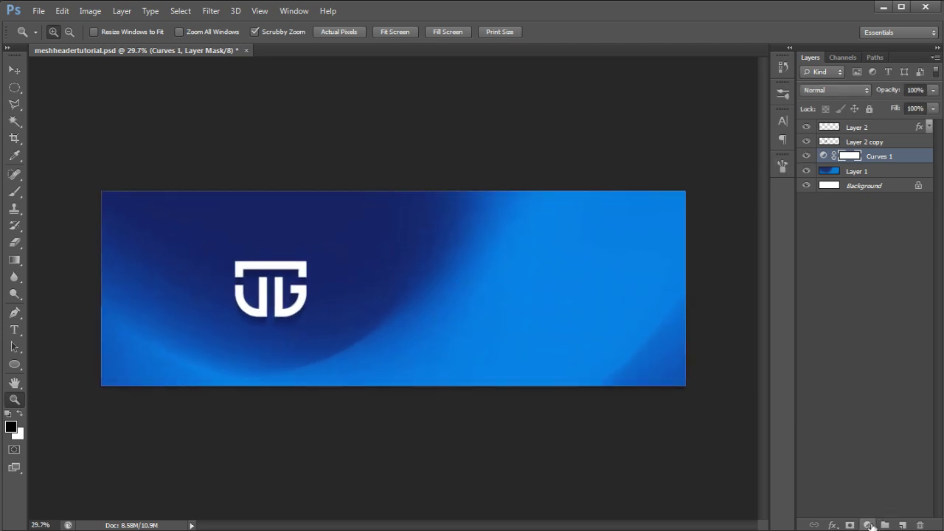
Step: Add a Color Balance adjustment with midtones at -16 cyan, -23 magenta, +15 blue
left_click(869, 525)
left_click(841, 379)
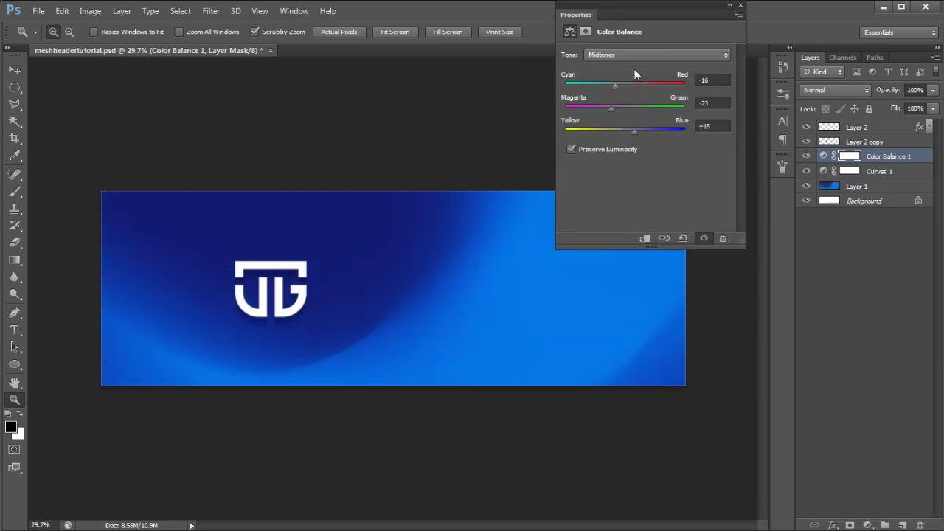
left_click(631, 54)
left_click(614, 78)
left_click(615, 54)
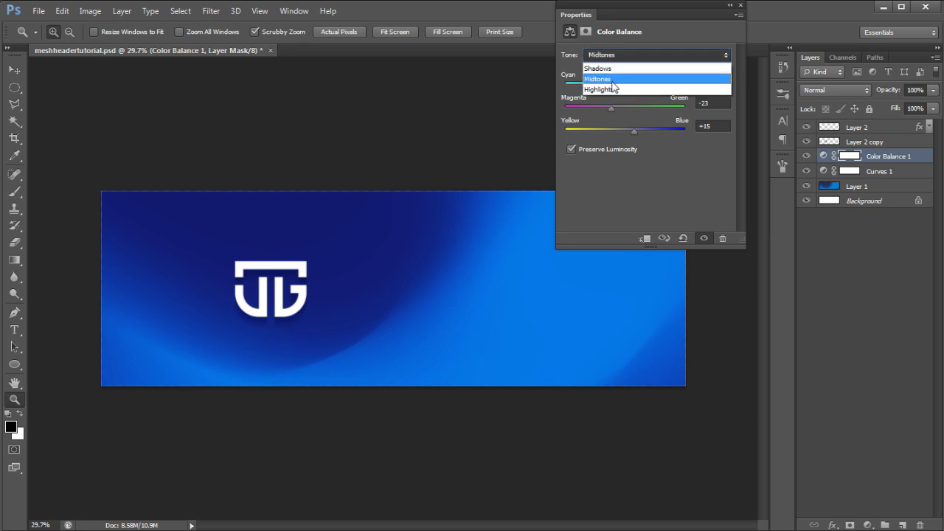
left_click(615, 74)
Step: Switch the Color Balance tone range to Shadows and nudge them slightly toward blue
left_click(615, 56)
left_click(612, 64)
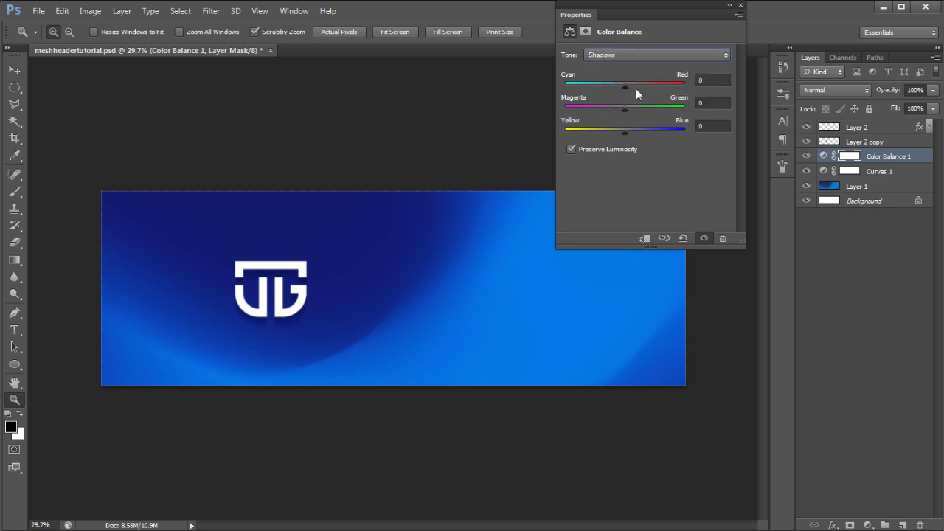
left_click(609, 56)
left_click(668, 53)
left_click(650, 53)
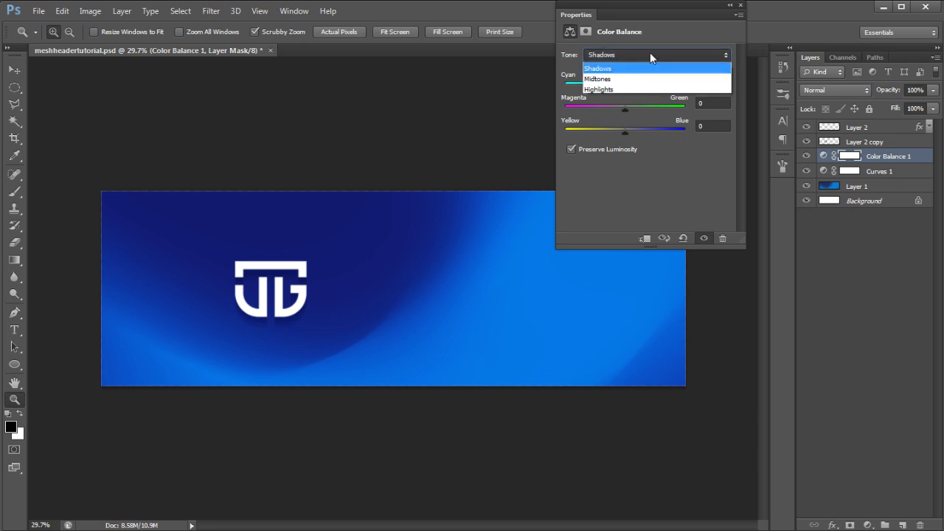
left_click(618, 57)
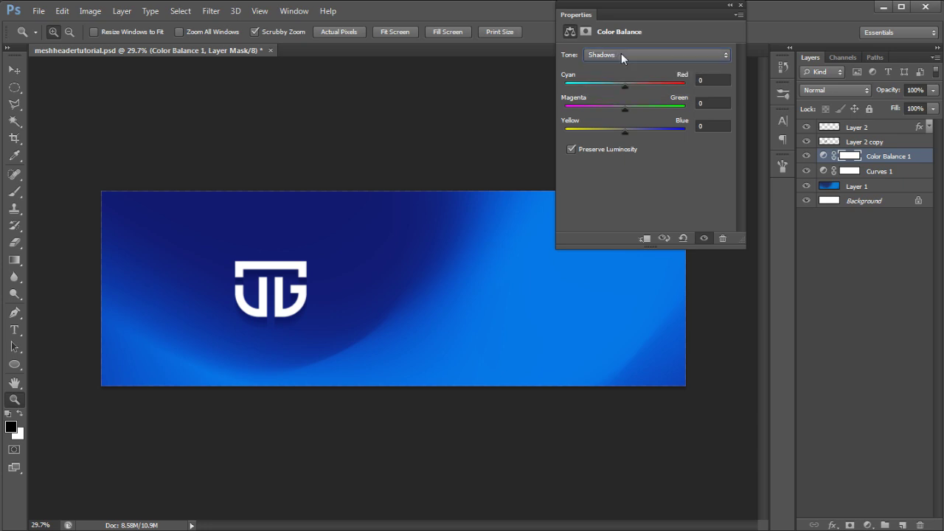
mouse_move(625, 133)
left_mouse_down()
mouse_move(641, 130)
mouse_move(619, 127)
mouse_move(628, 126)
left_mouse_up()
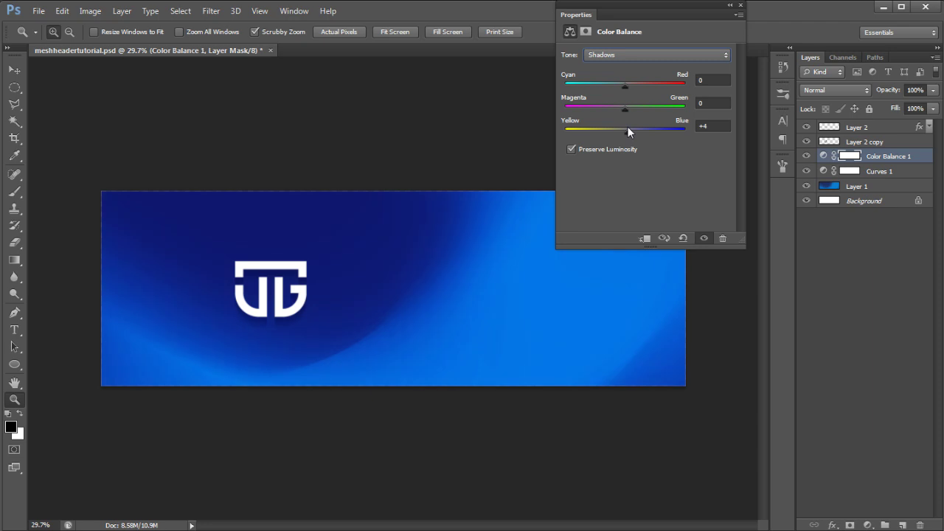
Step: Check the Highlights tone range, then reselect the Color Balance 1 layer
left_click(621, 58)
left_click(612, 90)
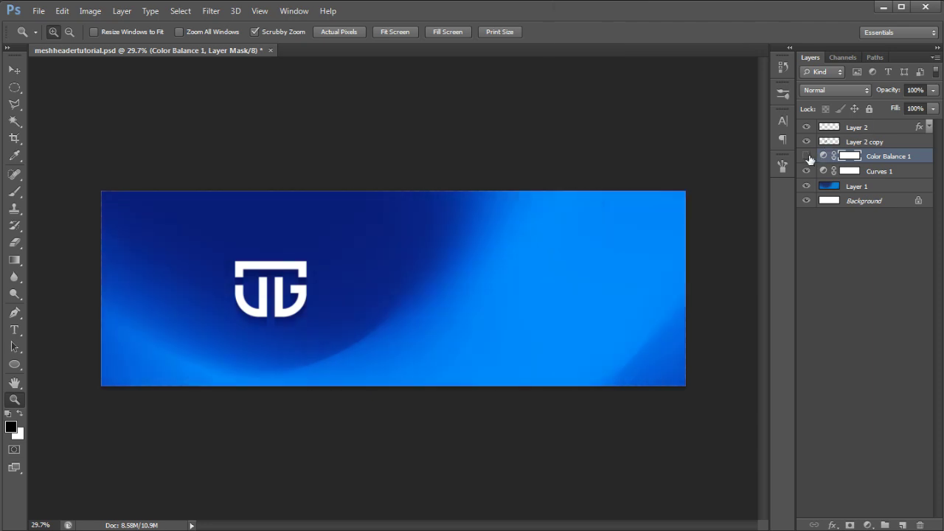
left_click_drag(595, 289, 533, 256)
left_click(823, 156)
left_click(887, 172)
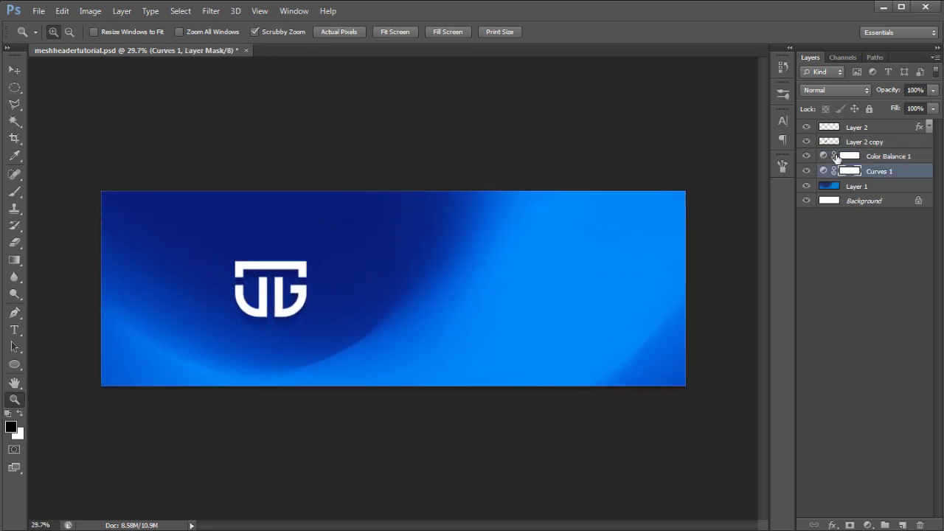
left_click(883, 154)
Step: Select the Graphic Designer text layer and add a new empty layer above it
mouse_move(423, 267)
left_mouse_down()
mouse_move(382, 264)
mouse_move(424, 256)
left_mouse_up()
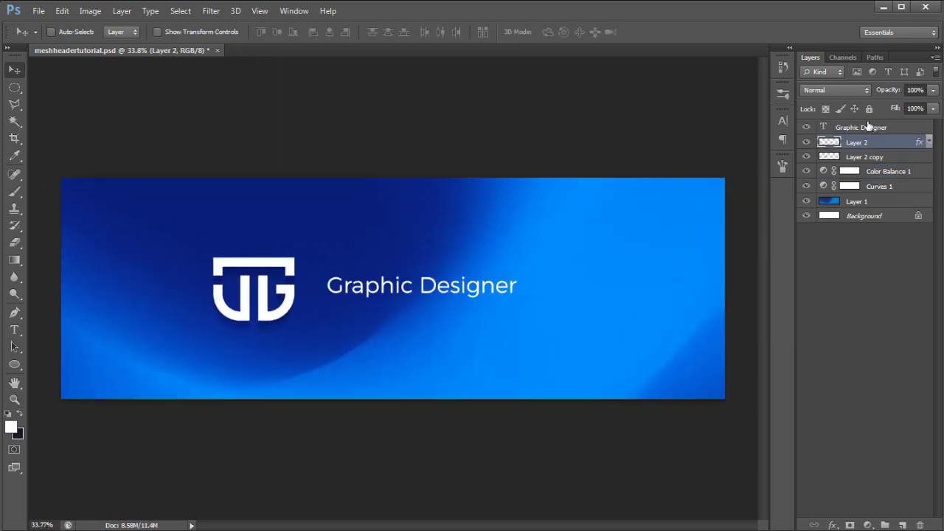
left_click(868, 127)
scroll(533, 293, "down", 4)
scroll(490, 323, "up", 5)
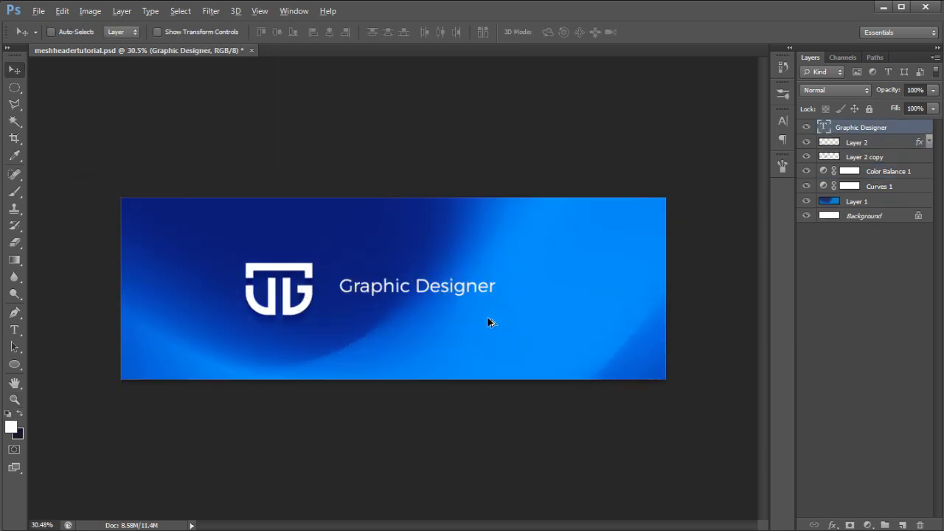
key("alt")
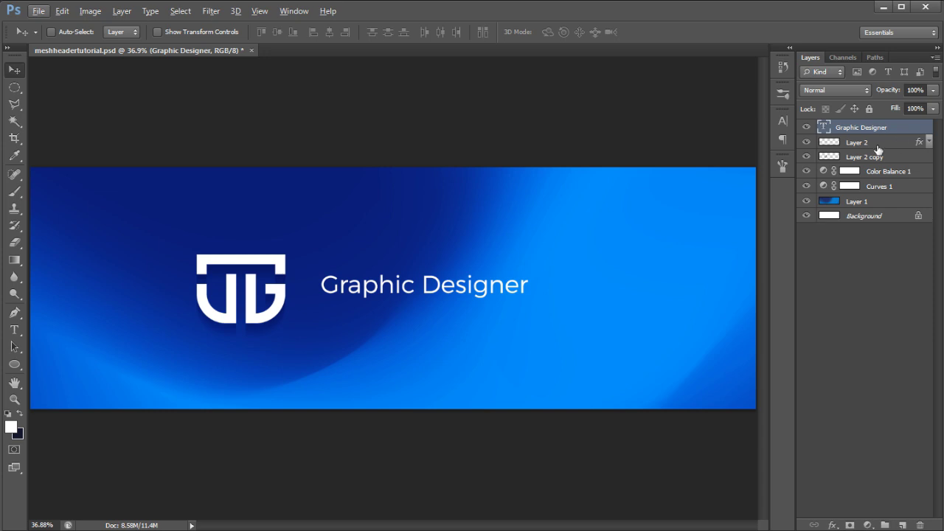
left_click(903, 524)
Step: Draw a 400 px-radius rounded rectangle border around the Graphic Designer text
key("u")
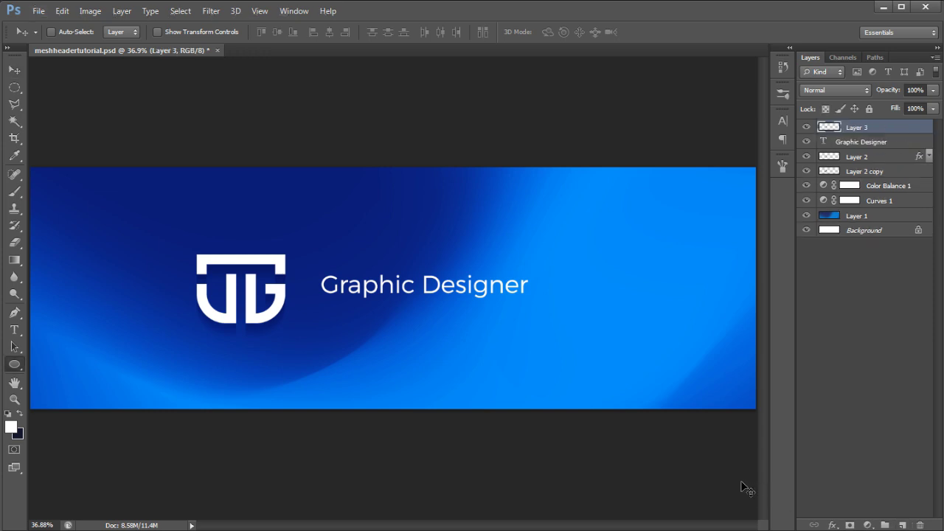
right_click(14, 367)
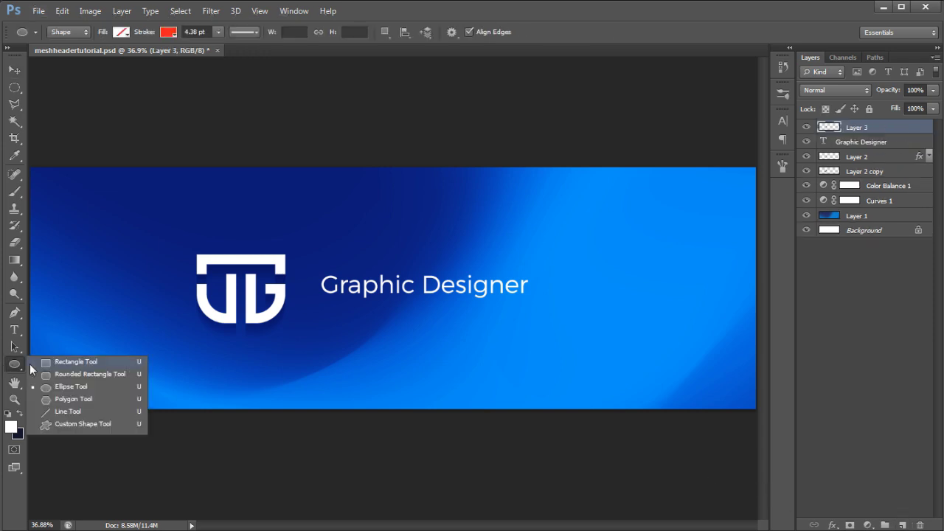
left_click(70, 373)
left_click_drag(305, 270, 549, 301)
double_click(503, 31)
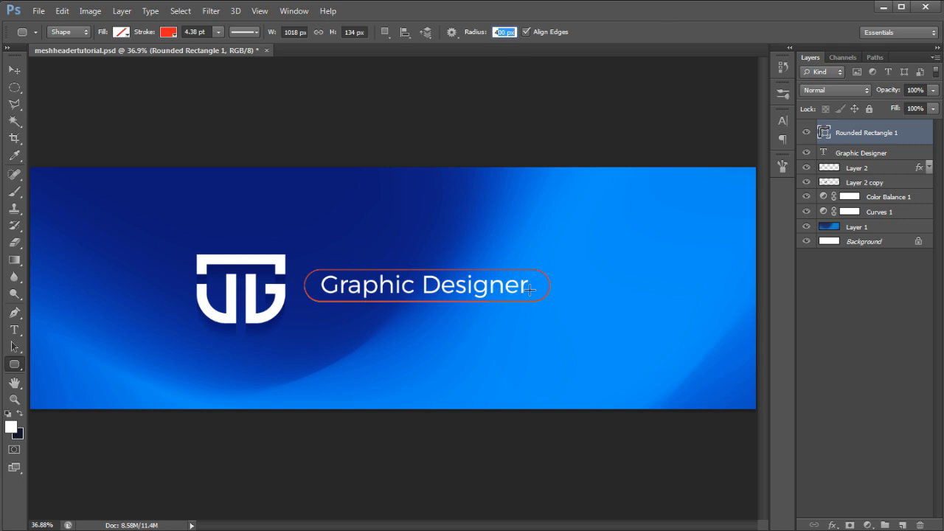
left_click_drag(53, 176, 754, 520)
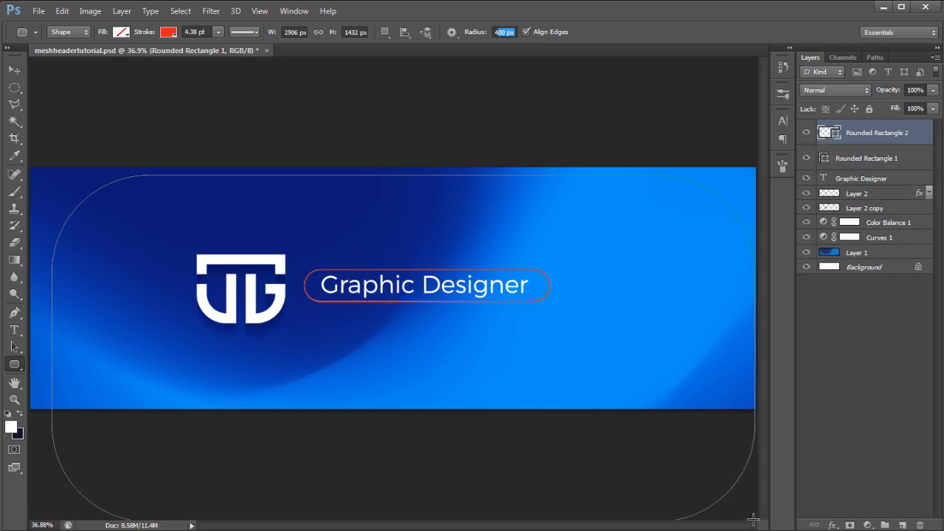
key("v")
key("Delete")
left_click_drag(543, 302, 546, 302)
Step: Make the border's stroke white and select the text, border and logo layers together
key("u")
left_click(167, 33)
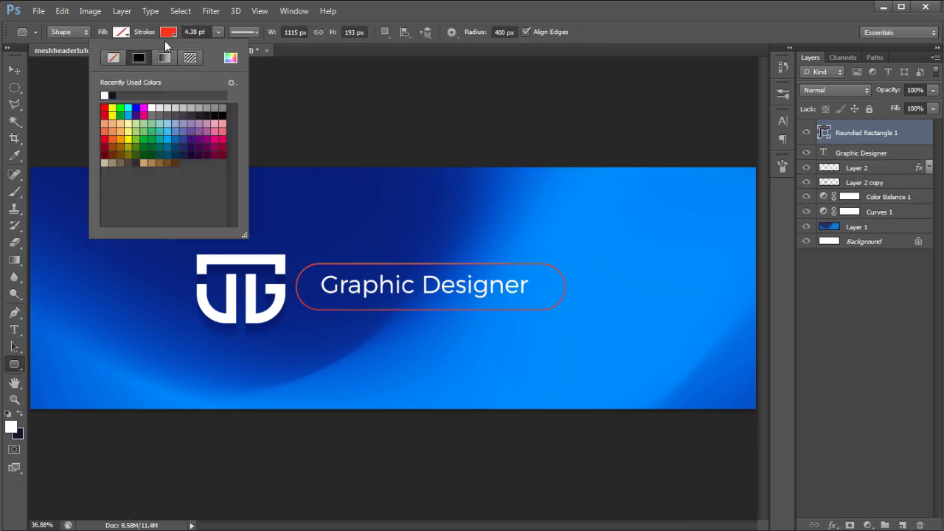
left_click(104, 95)
key("v")
key("ctrl+minus")
key("alt+shift+bracketleft")
key("alt+shift+bracketleft")
key("alt+shift+bracketleft")
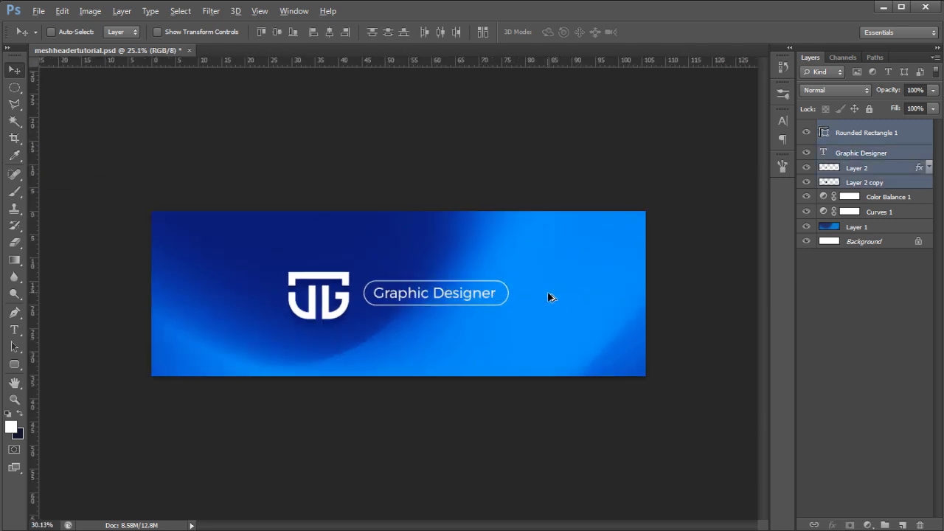
Step: Delete the Rounded Rectangle 1 and Graphic Designer layers so only the shadowed TG logo remains
key("ctrl+0")
key("alt")
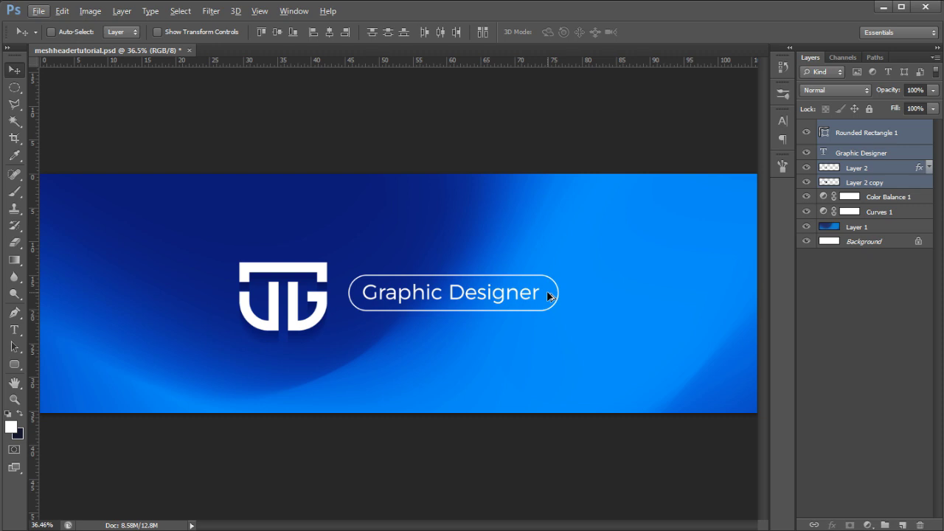
key("Delete")
scroll(445, 333, "down", 1)
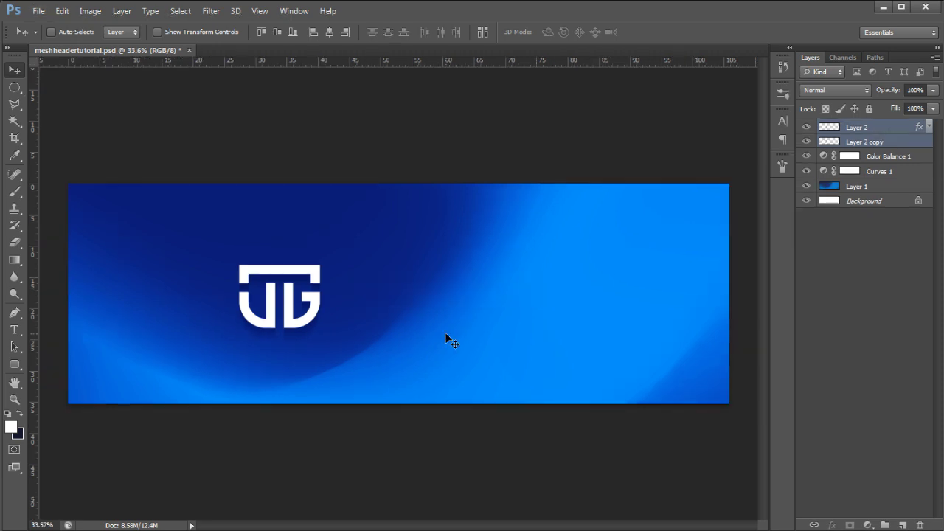